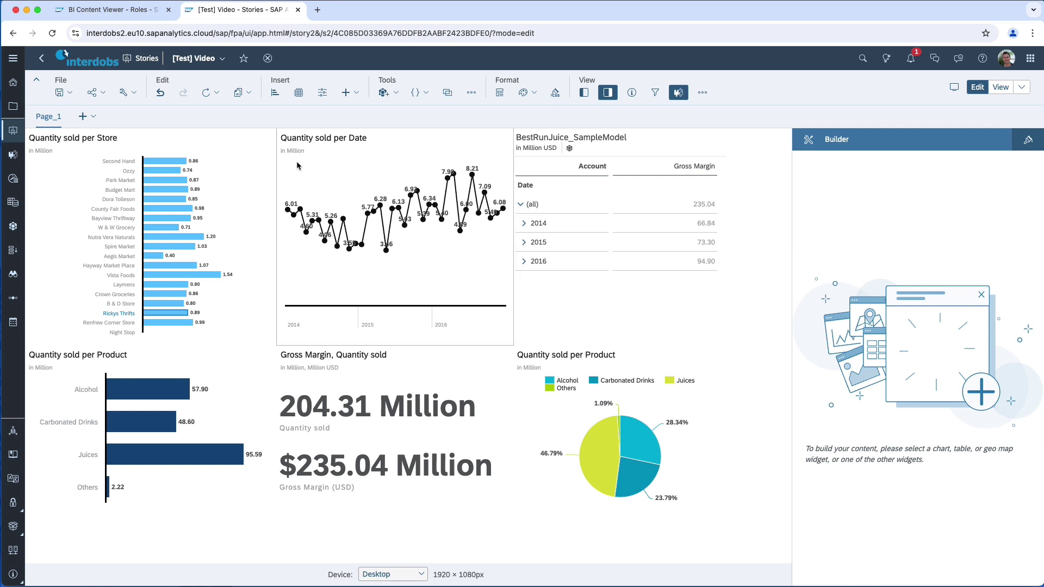
Switch back to the [Test] Video - Stories browser tab
click(152, 16)
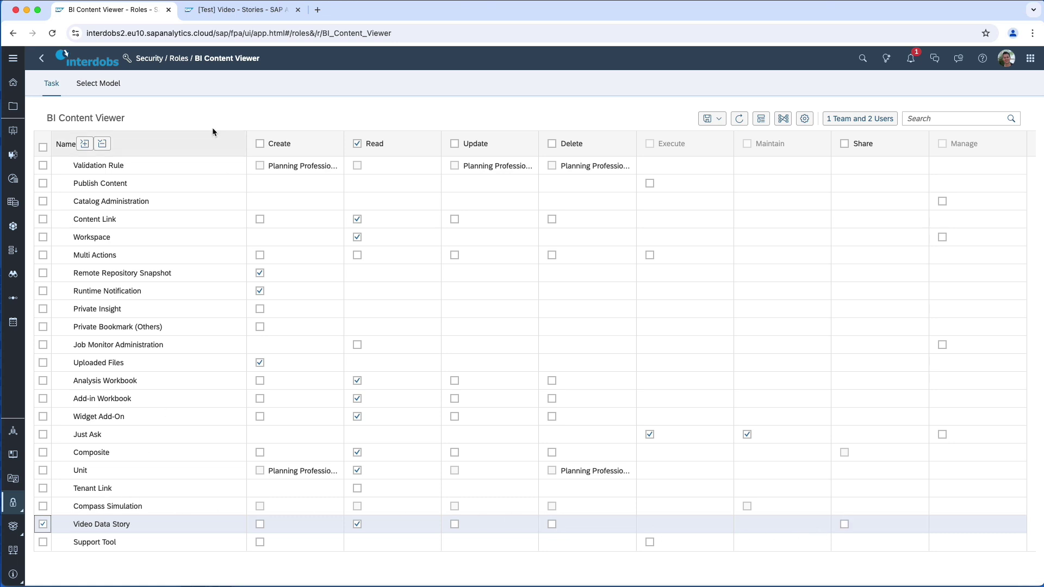
Return to the [Test] Video story and select the Quantity sold per Store chart
click(240, 9)
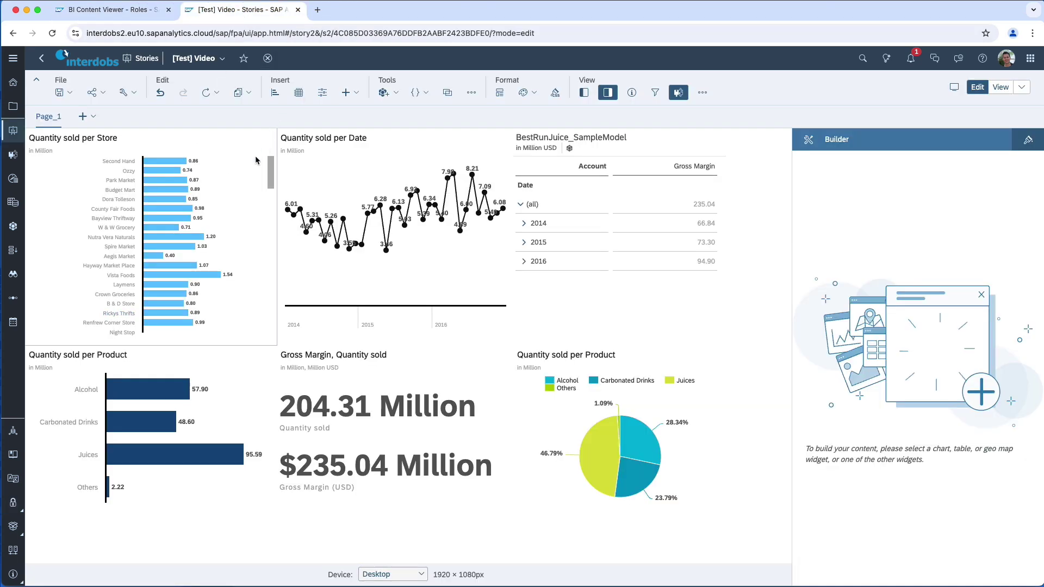
click(253, 185)
click(421, 169)
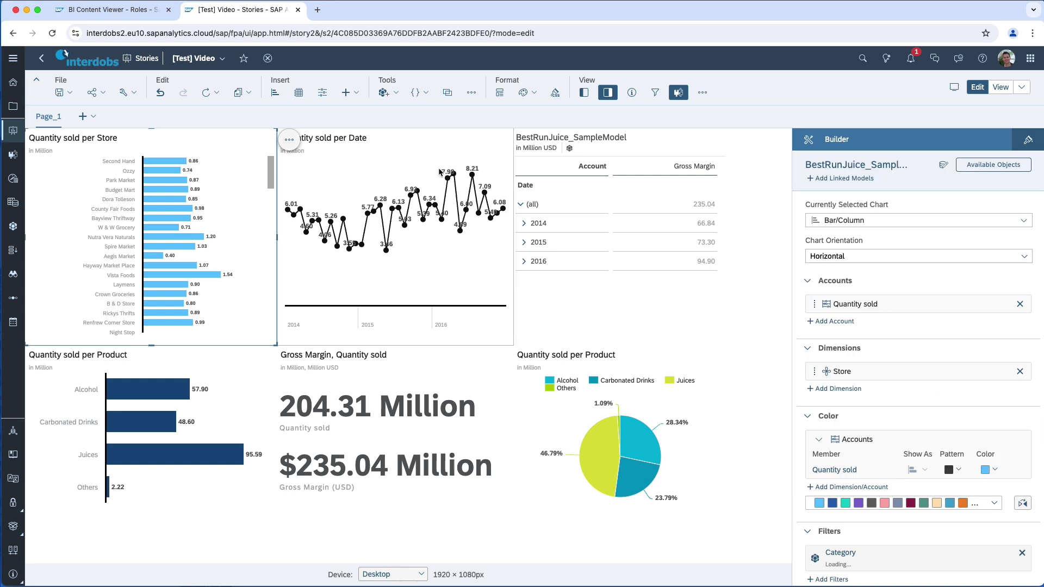
click(673, 194)
click(232, 158)
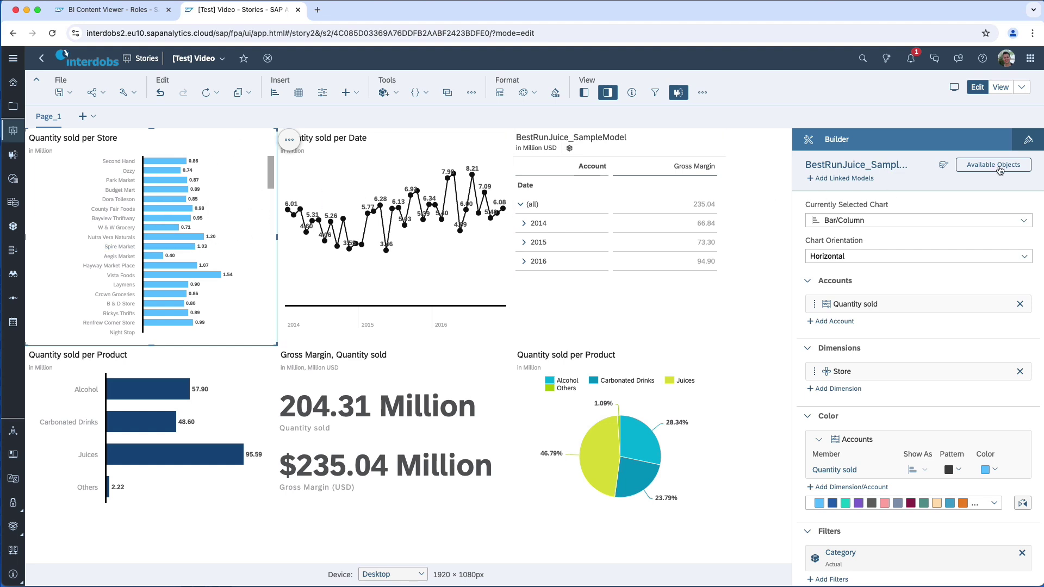
In the chart's Styling Quick Menus, toggle Video Data Story off and back on, then deselect it
click(1019, 146)
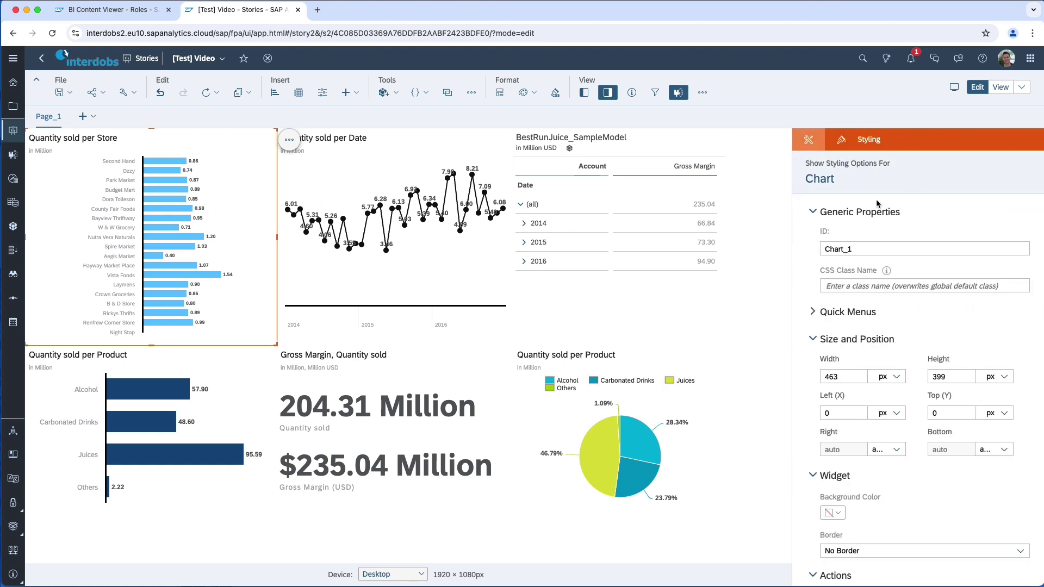
click(815, 321)
scroll(826, 261, down, 4)
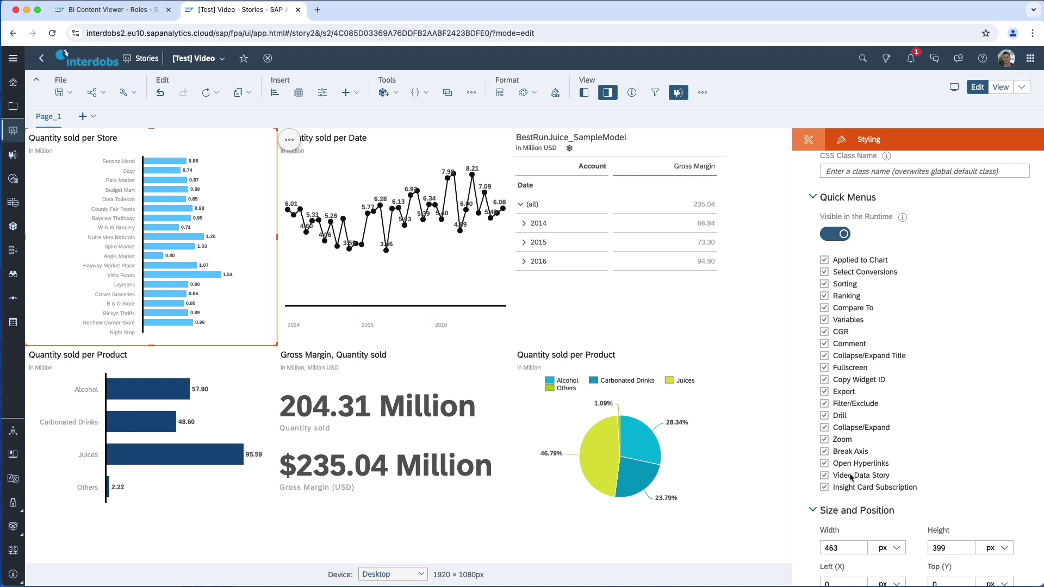
click(824, 476)
click(823, 477)
key(Escape)
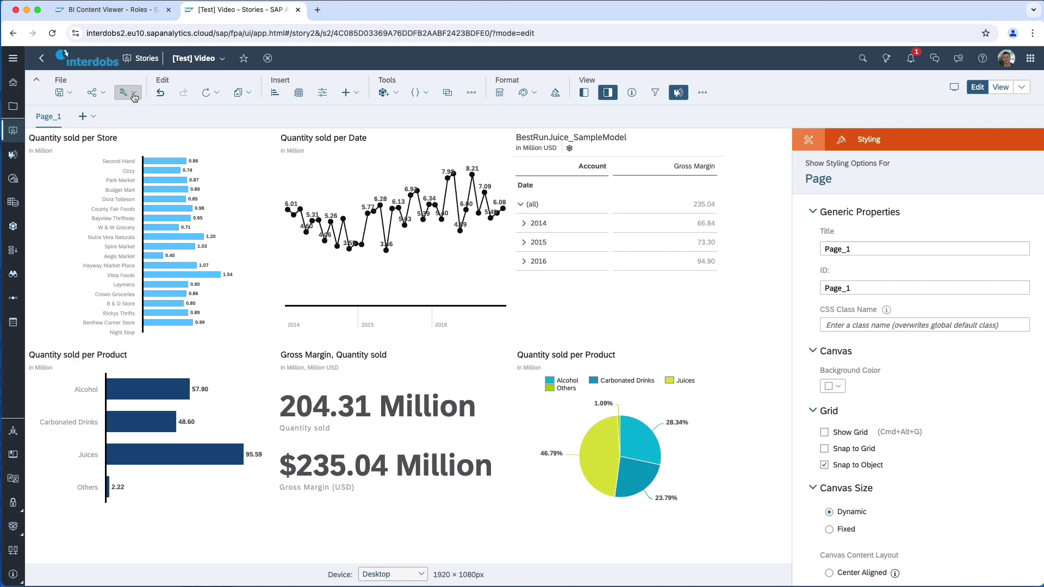
Save the Story Details with Enable Video Data Story switched on
click(134, 95)
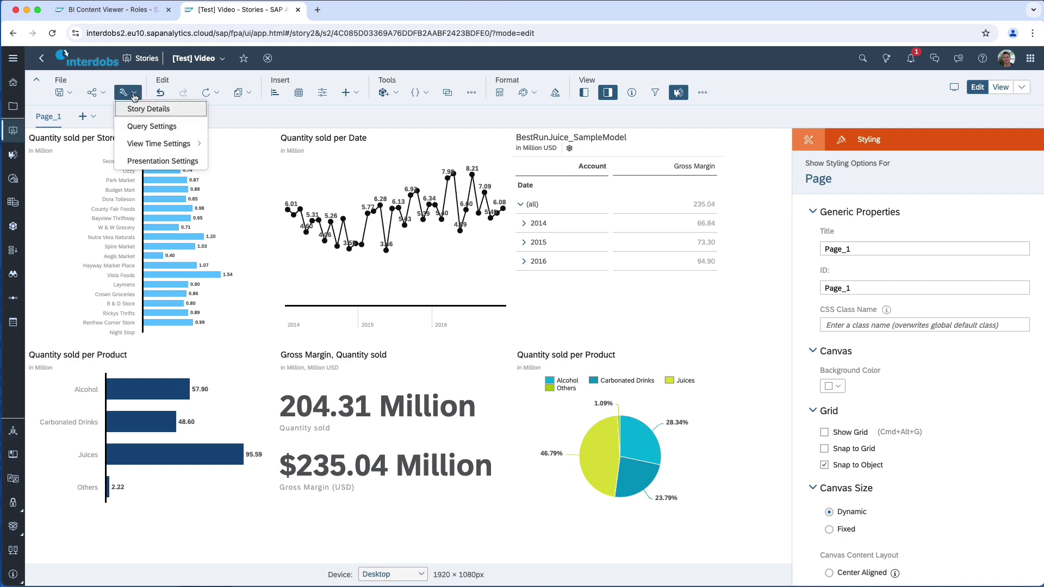
click(192, 113)
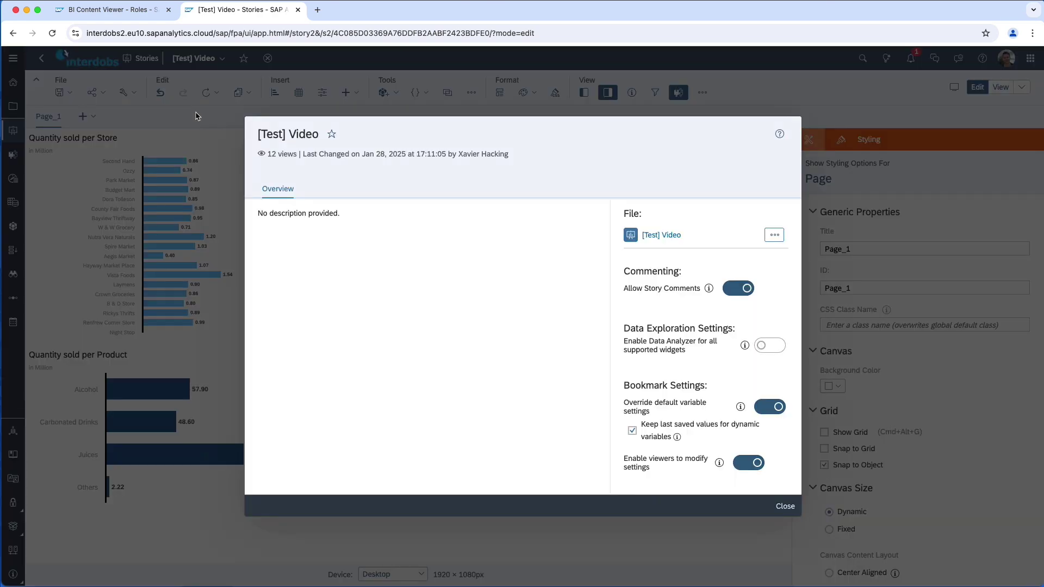
scroll(673, 301, down, 10)
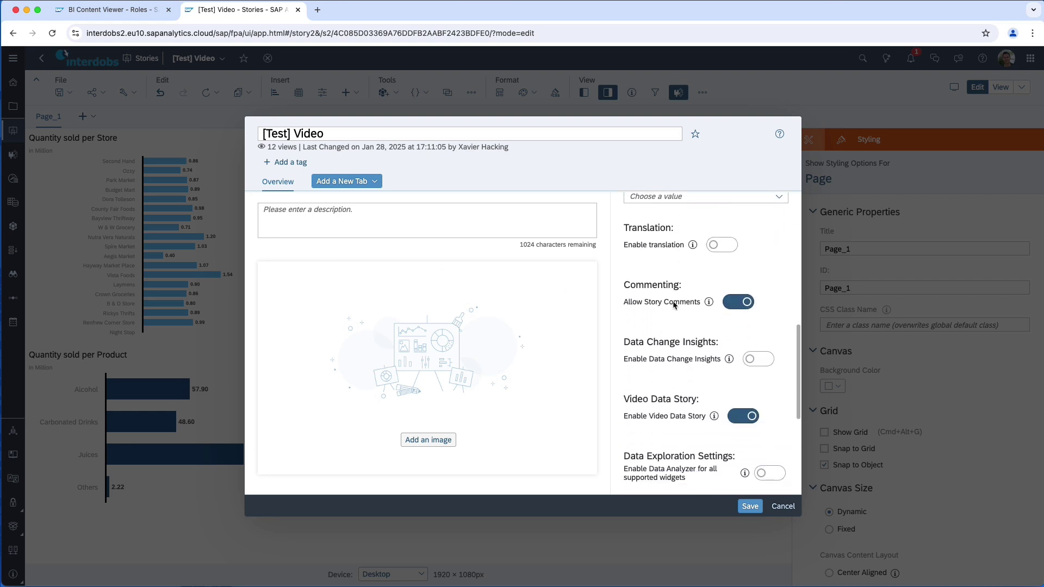
scroll(688, 309, down, 2)
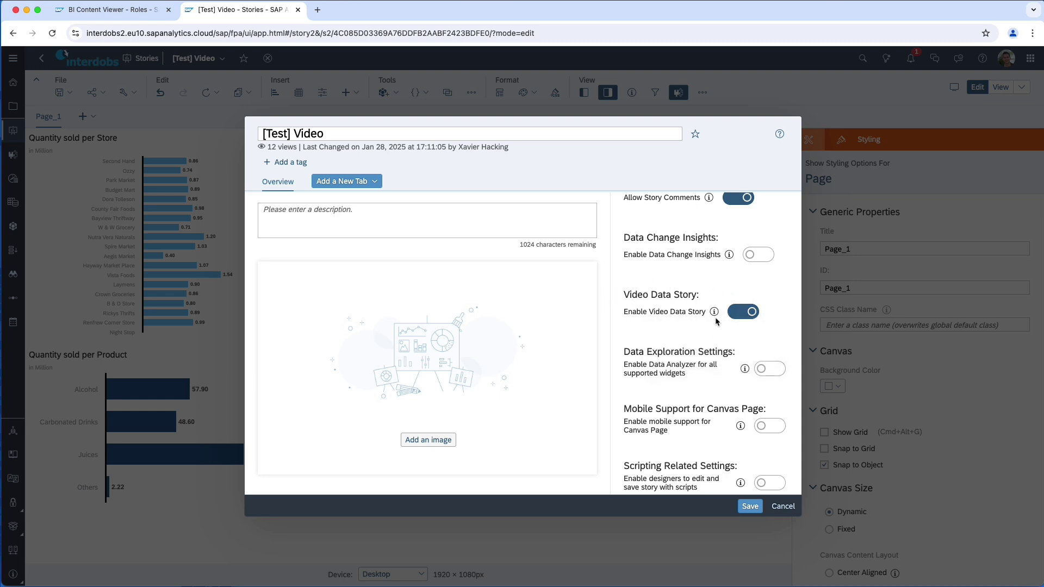
click(750, 506)
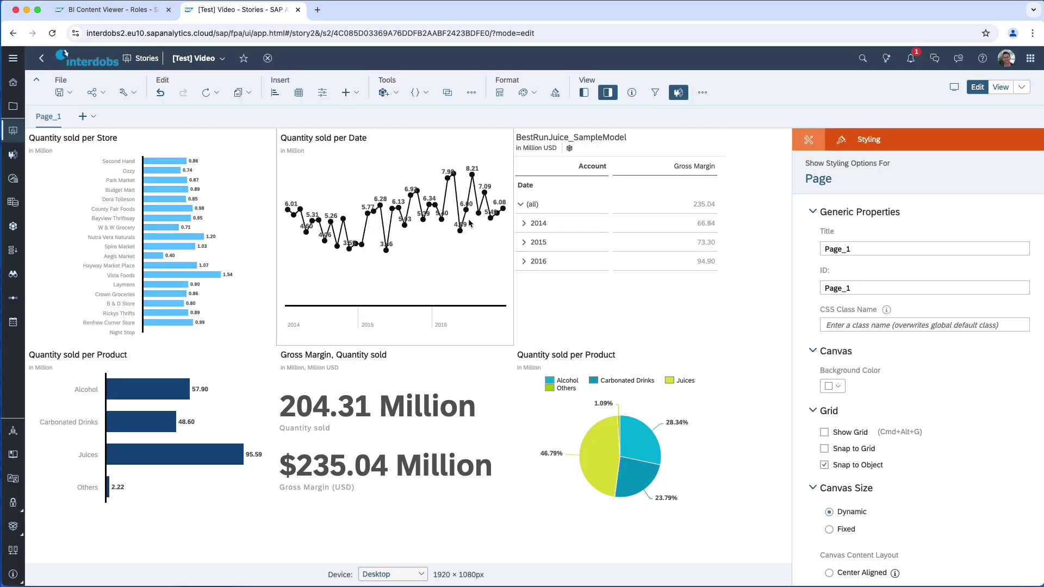
Open the story in the full viewer and add the first chart to a new Video Data Story
click(1000, 88)
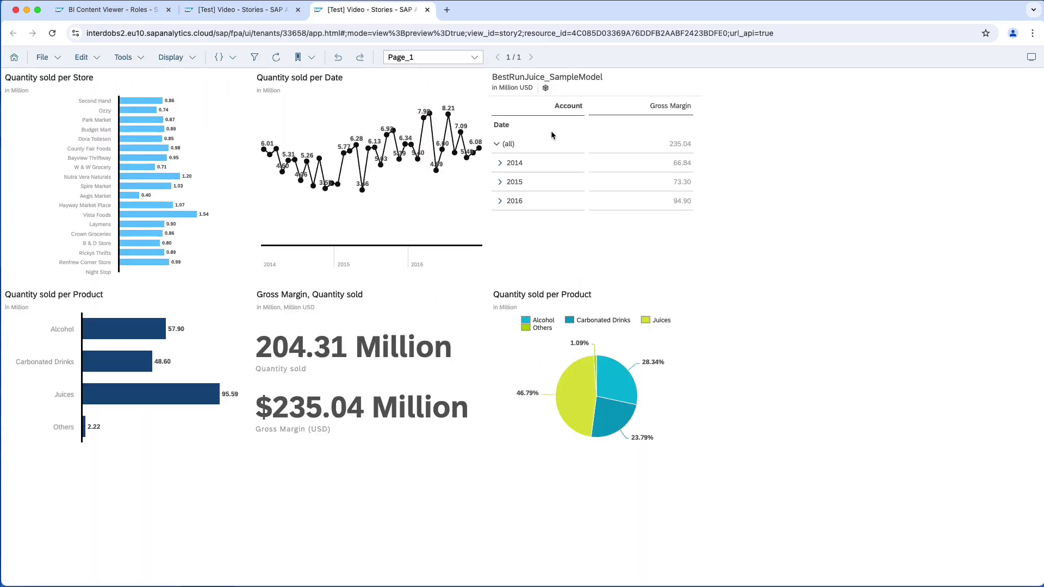
click(179, 57)
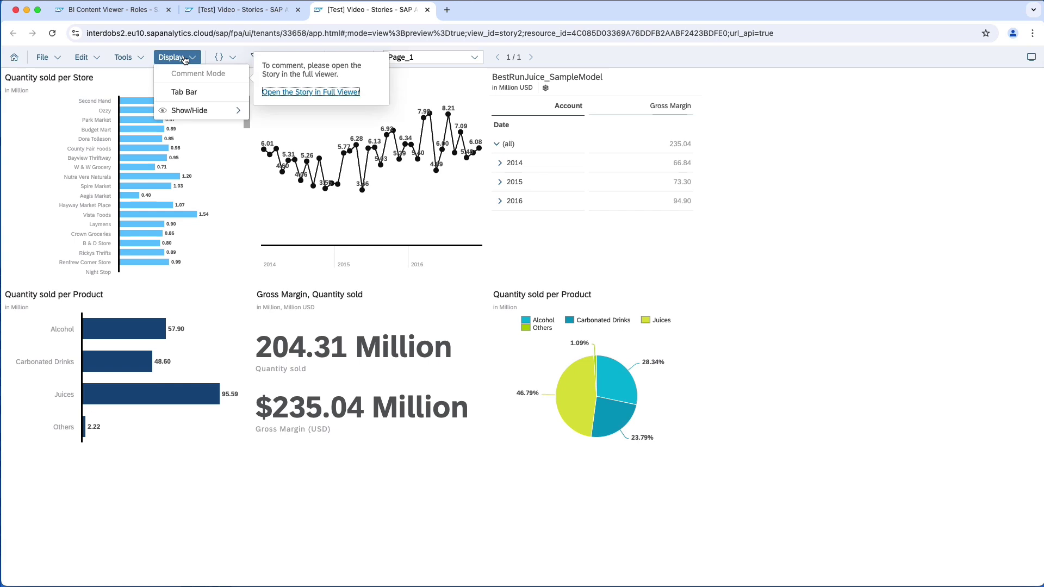
click(344, 96)
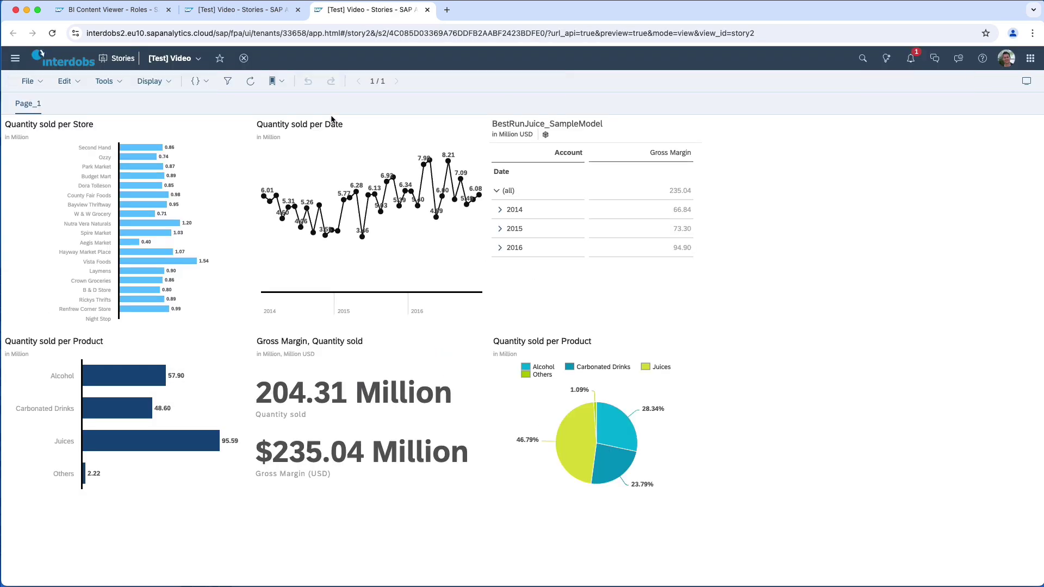
mouse_move(266, 131)
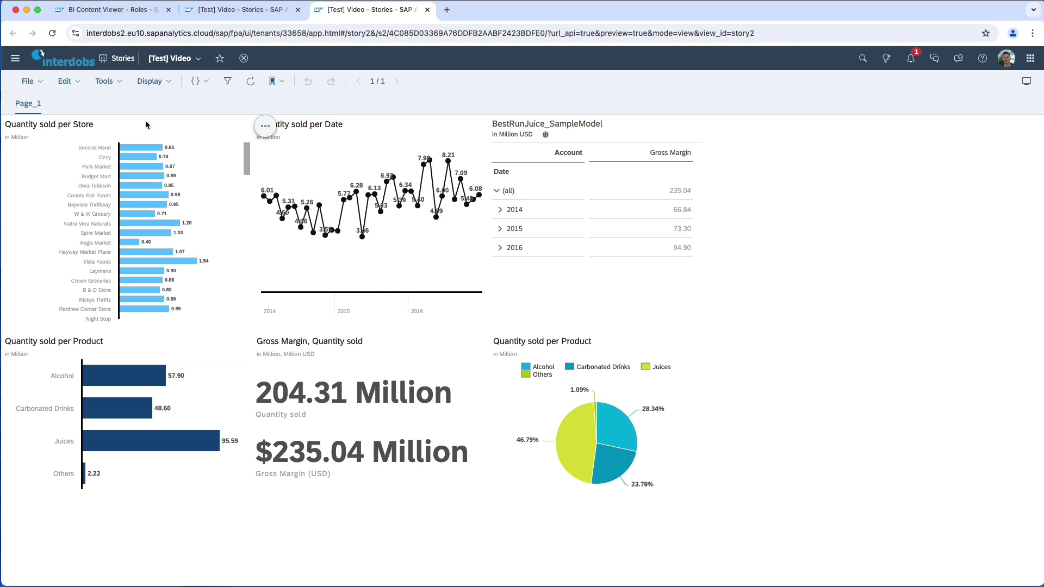
click(269, 131)
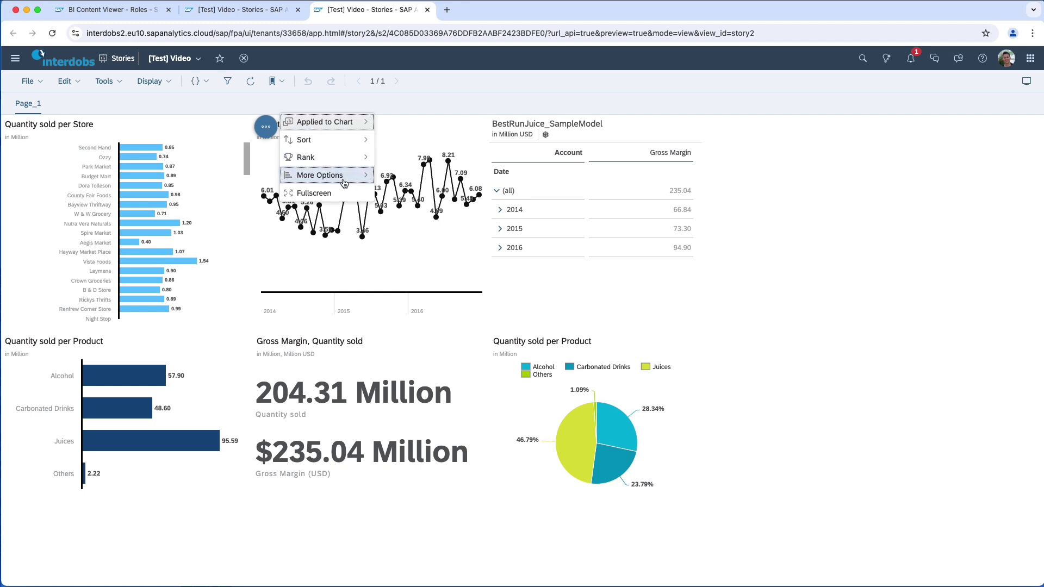
mouse_move(342, 181)
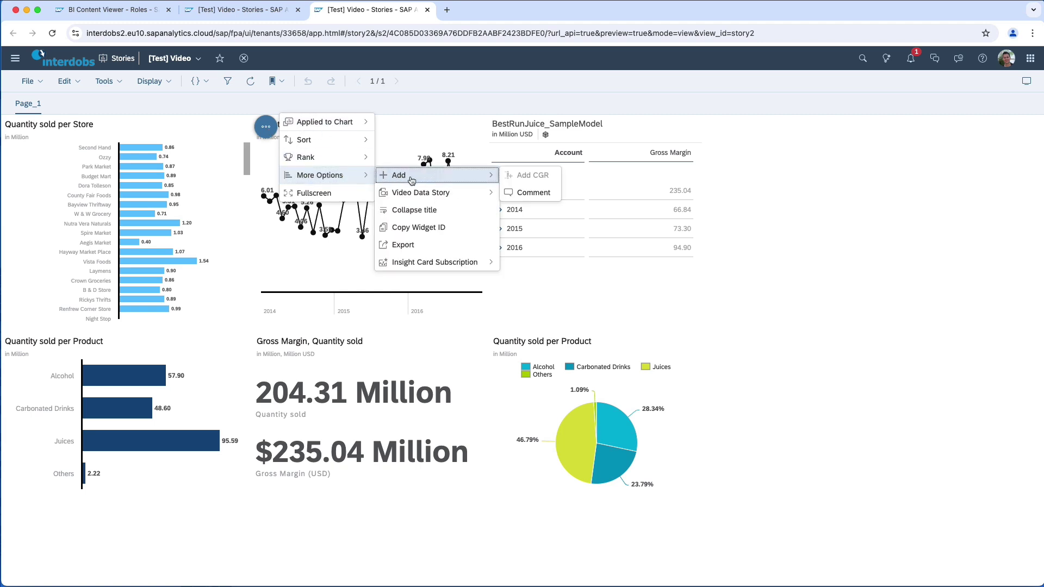
mouse_move(418, 196)
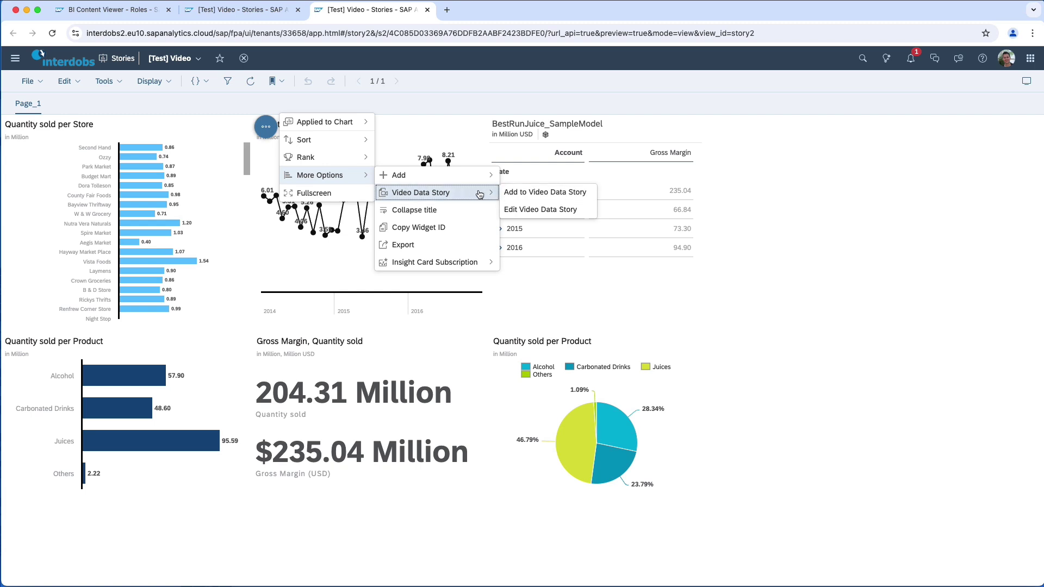
click(566, 196)
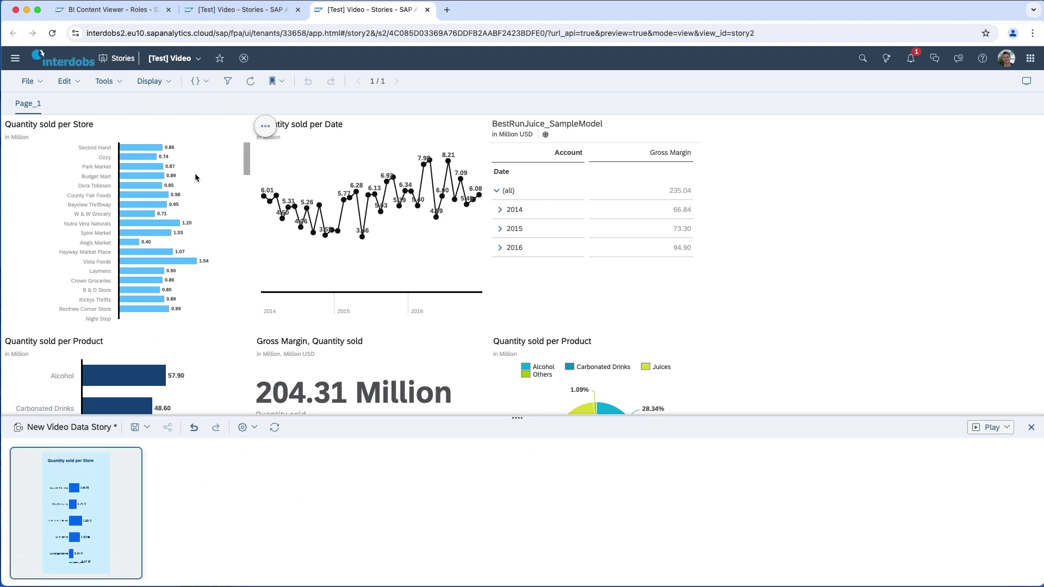
Add the Quantity sold per Date chart and drag its slide into first position
mouse_move(123, 500)
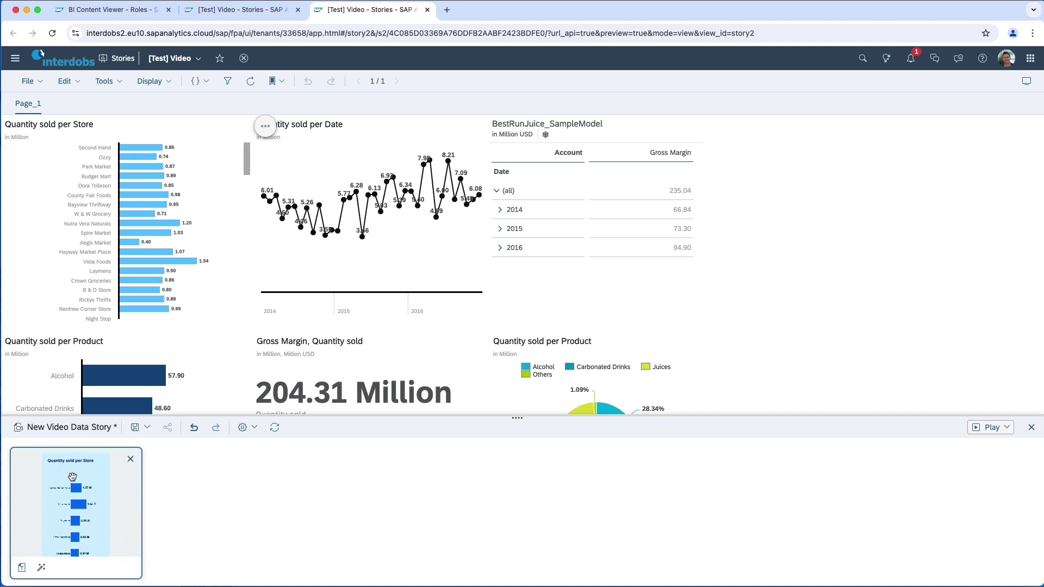
mouse_move(546, 139)
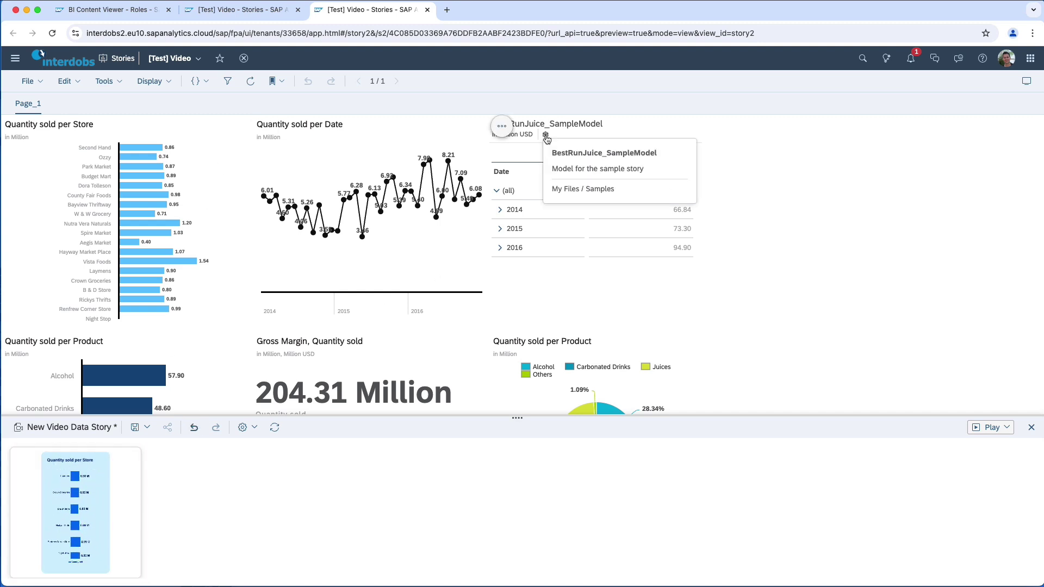
click(502, 126)
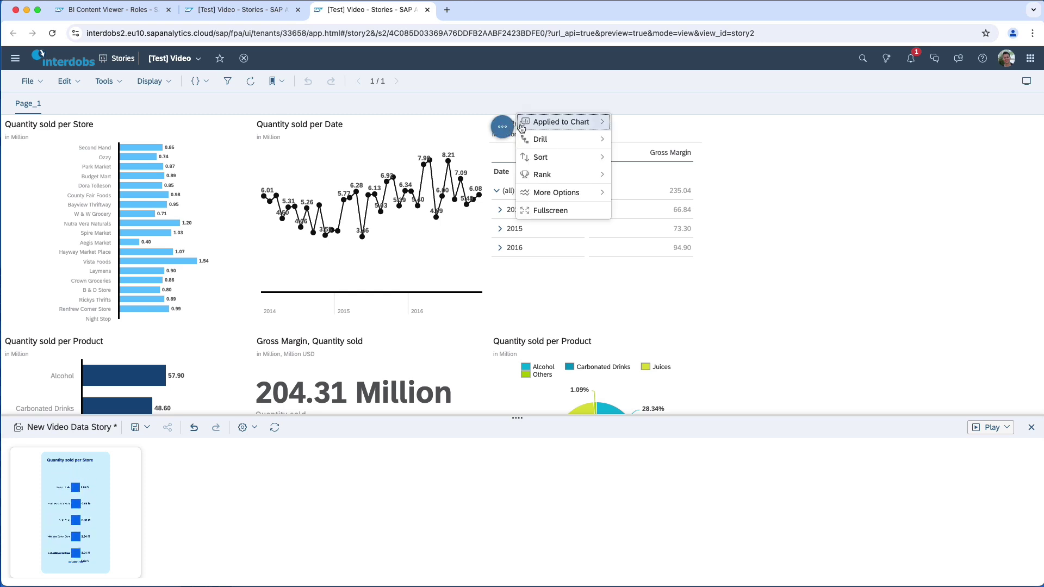
mouse_move(559, 193)
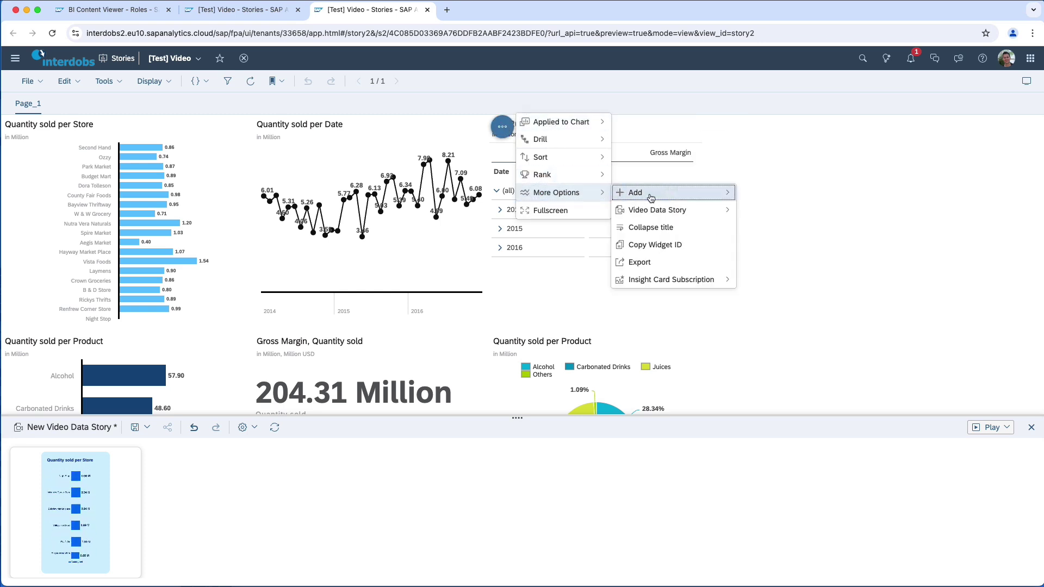
mouse_move(657, 211)
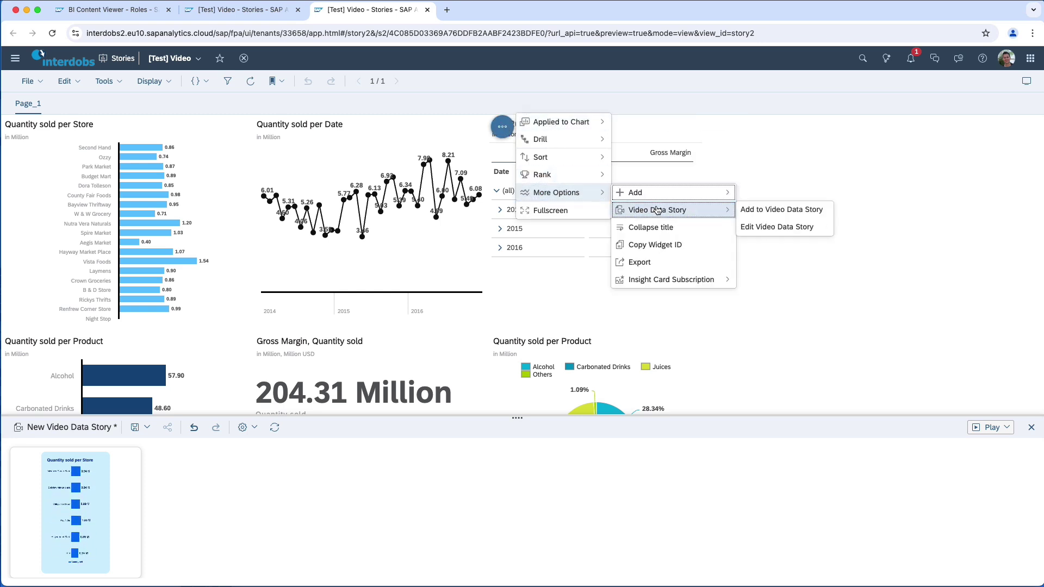
click(784, 211)
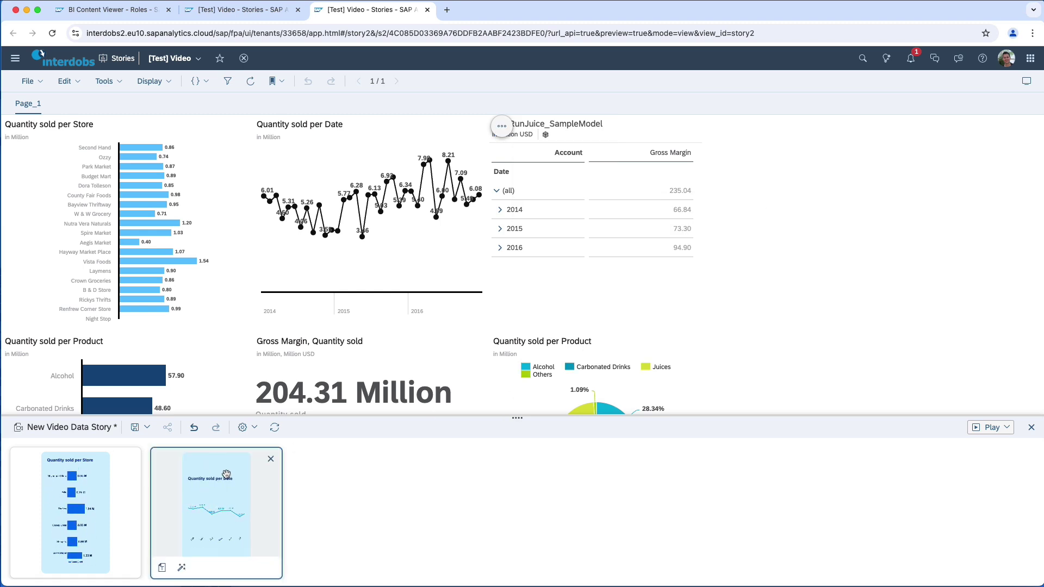
drag(226, 474, 93, 466)
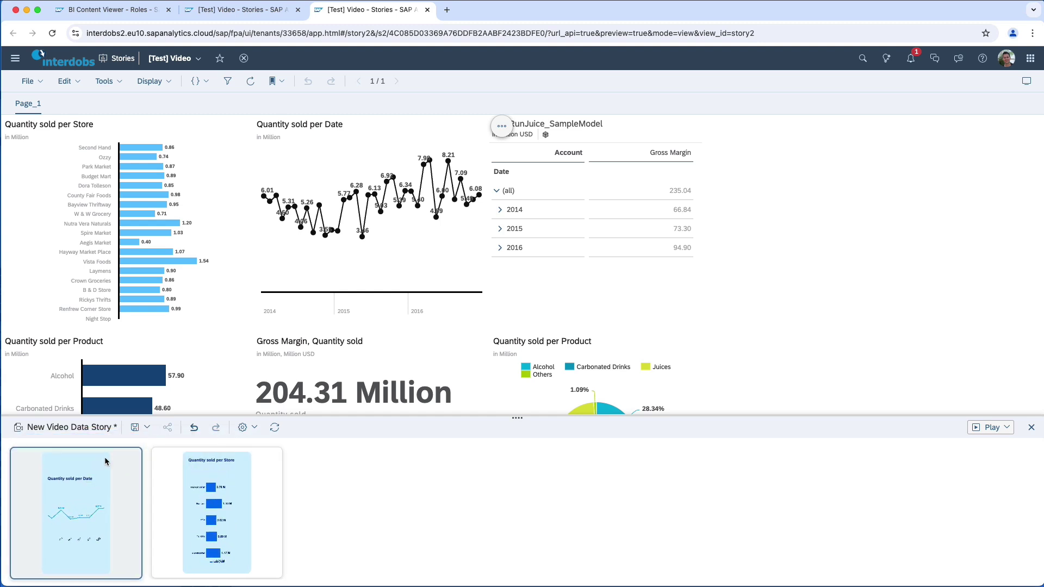
click(1005, 428)
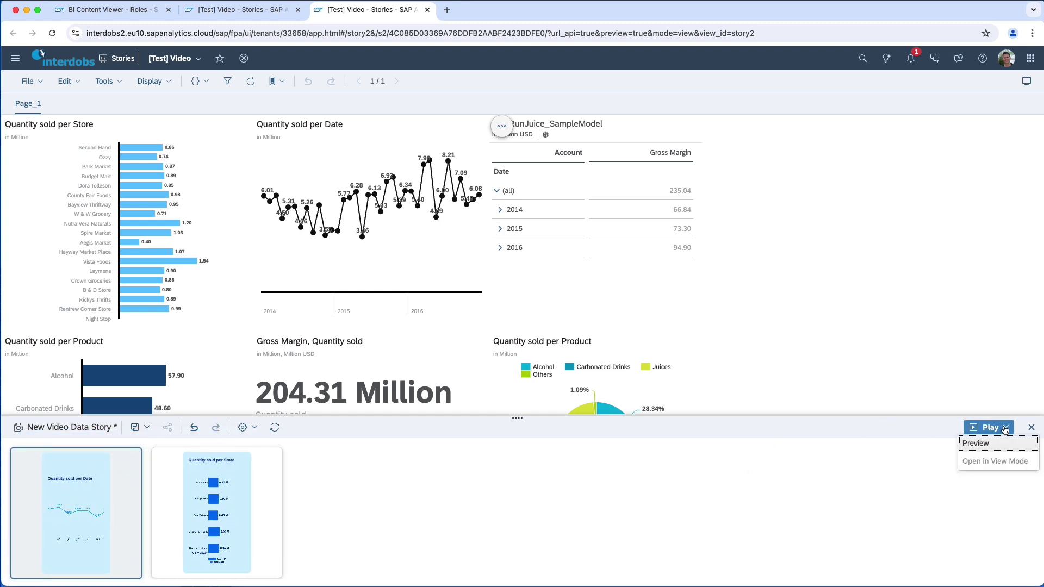
click(986, 444)
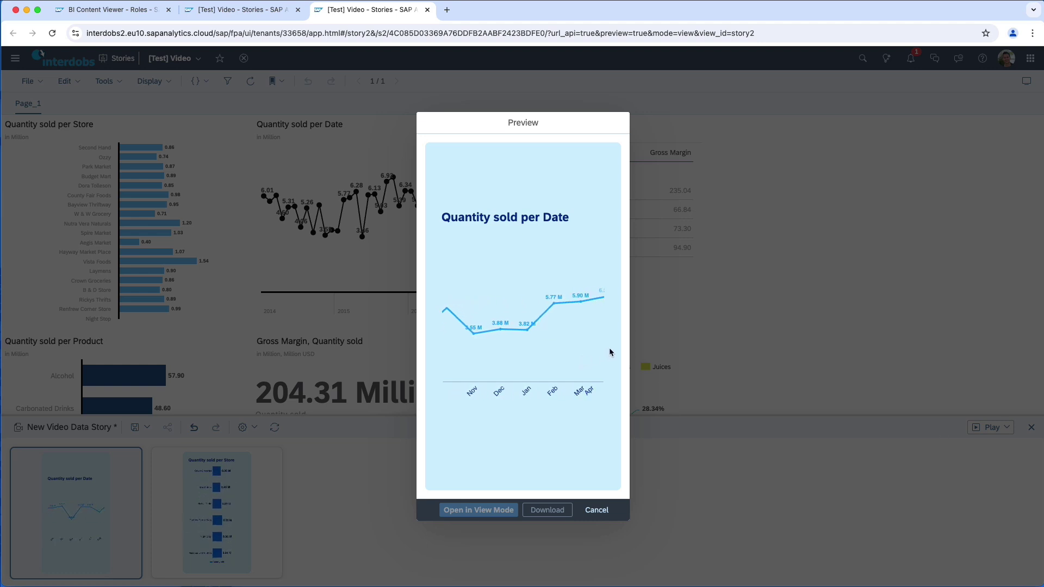
click(548, 510)
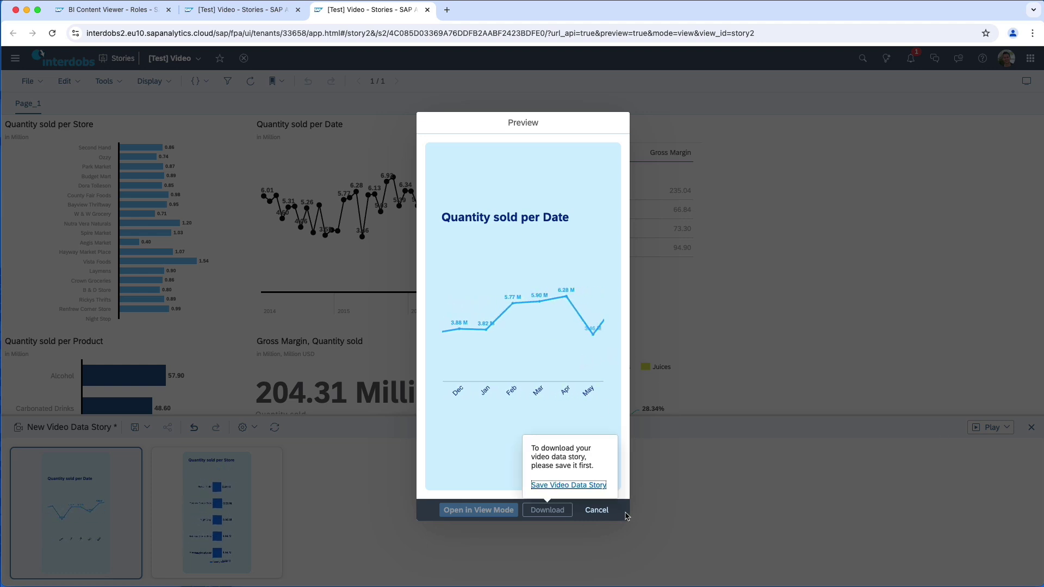
click(596, 509)
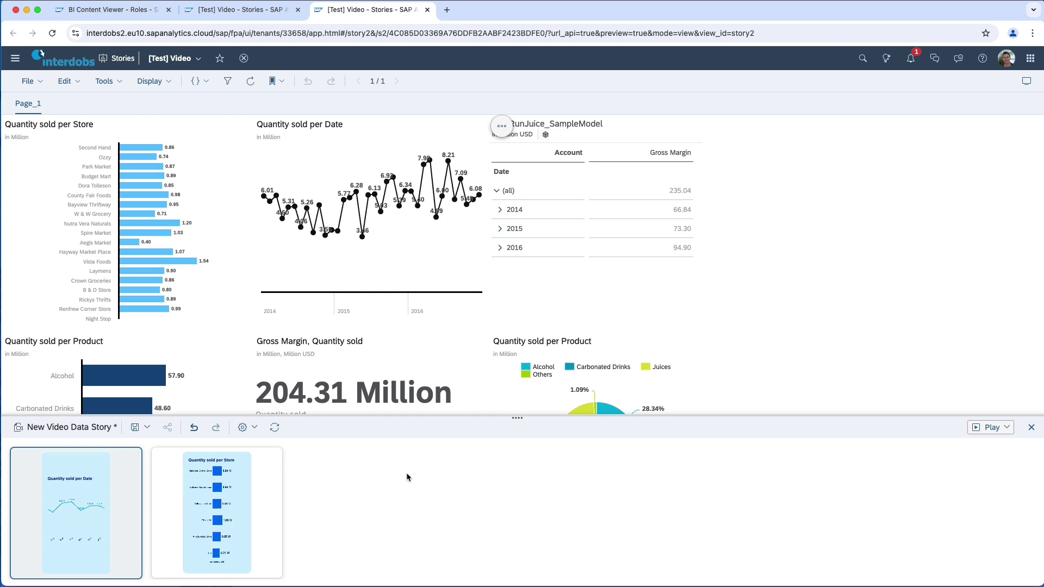
Switch the video to landscape orientation, then back to portrait
click(255, 429)
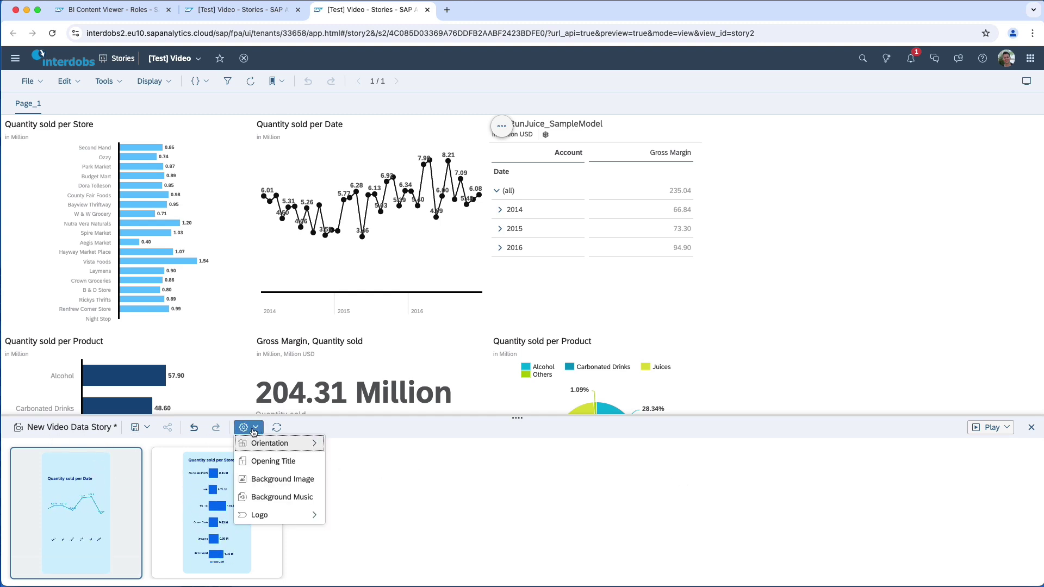
click(312, 443)
click(360, 464)
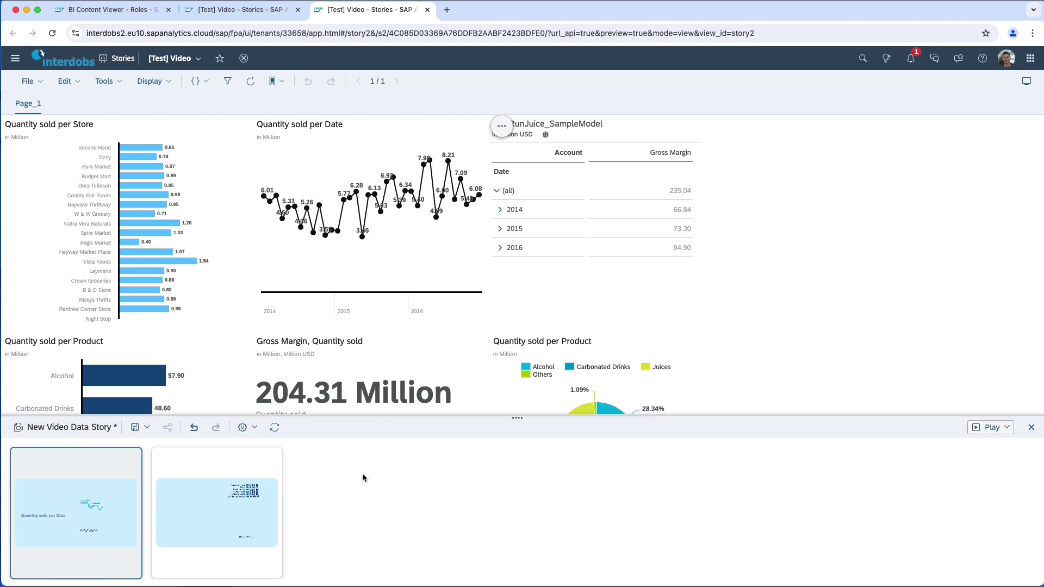
click(257, 430)
mouse_move(271, 443)
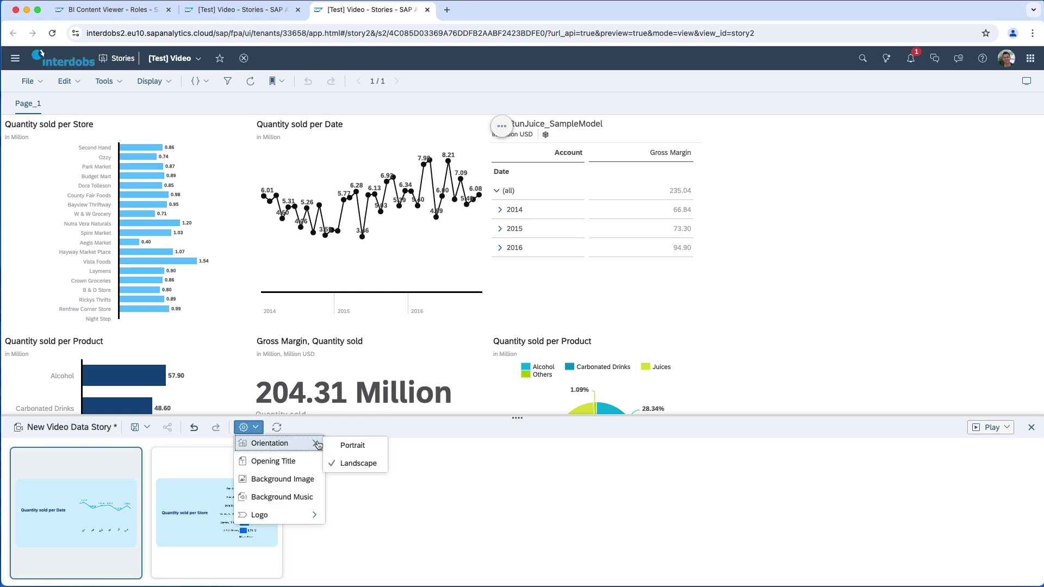
click(364, 445)
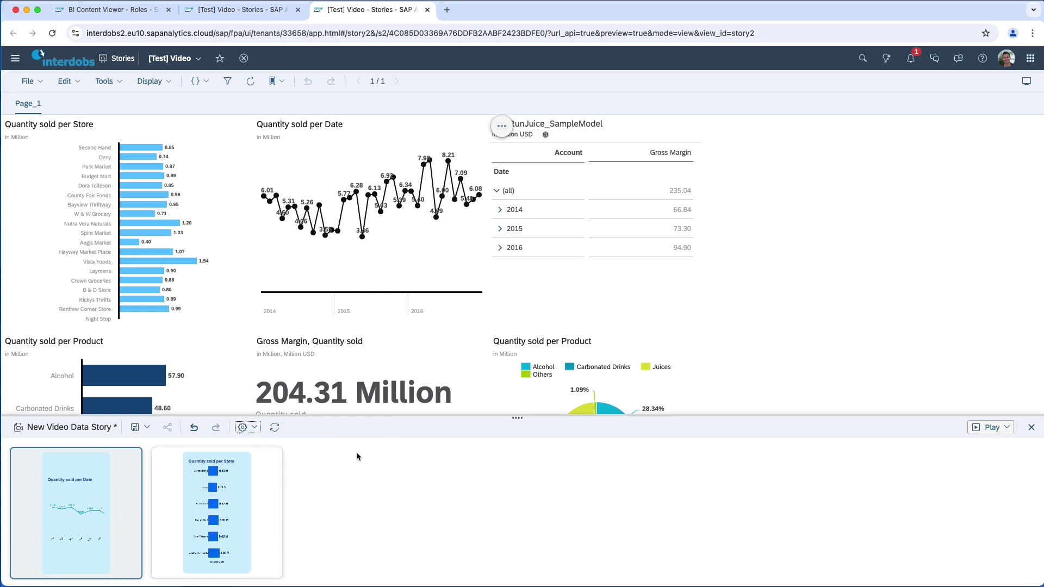
Add an opening title slide reading 'Weekly Report'
click(255, 429)
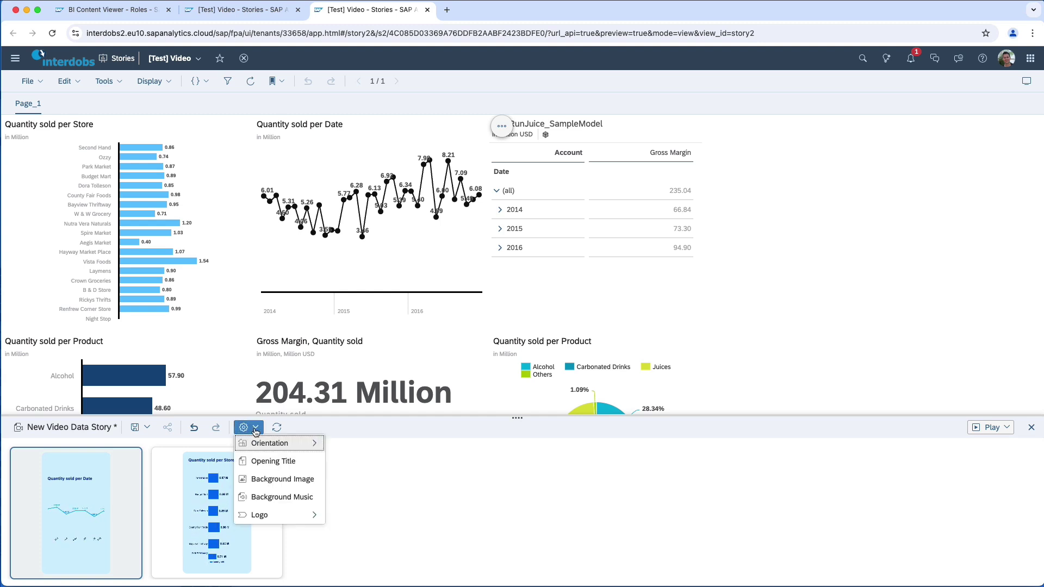
click(266, 461)
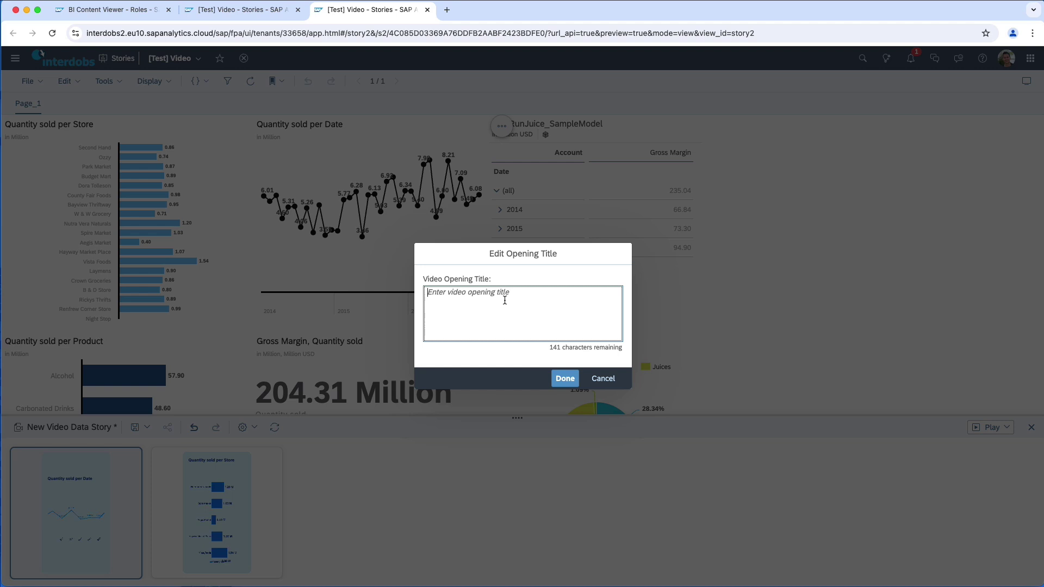
text(We)
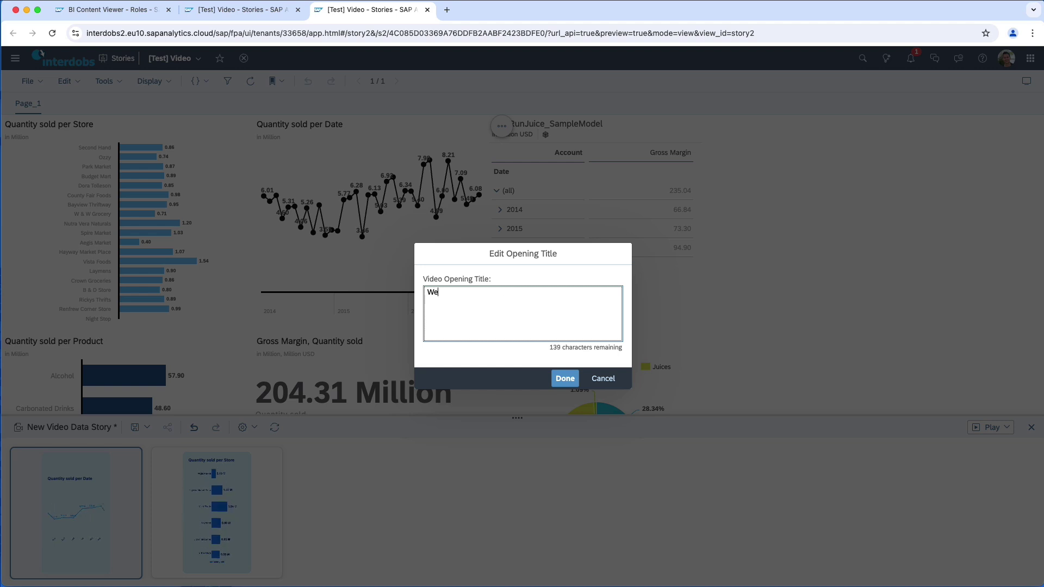
text(ekly Report)
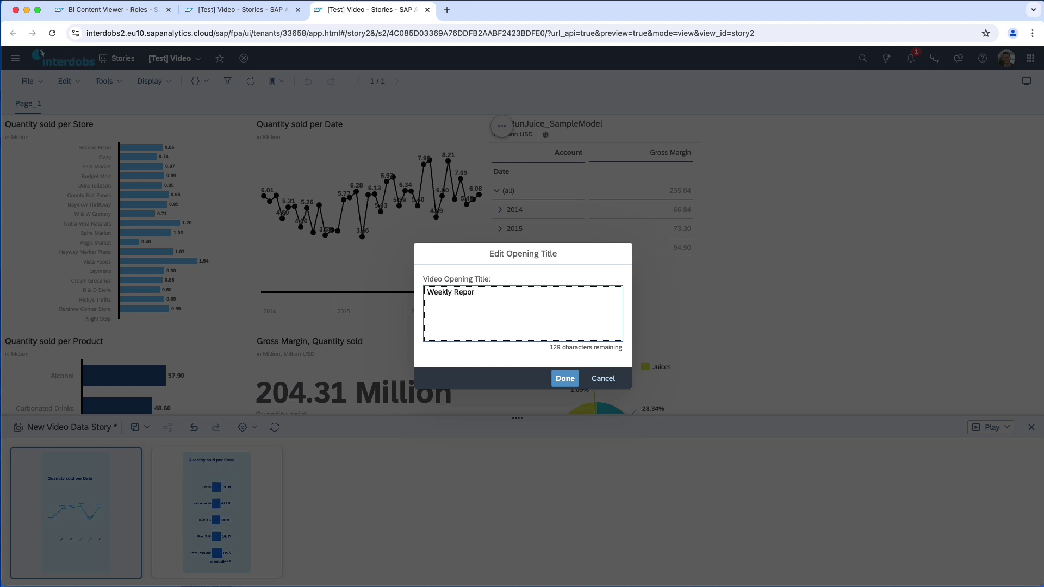
click(565, 378)
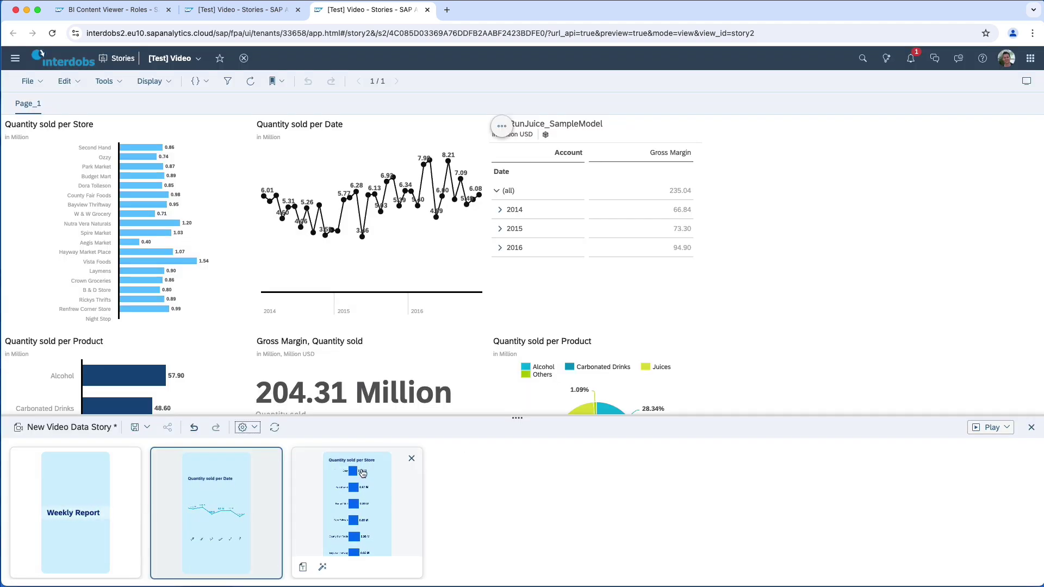
Preview the Architecture, Nature, Indoor and Outdoor background images
click(254, 429)
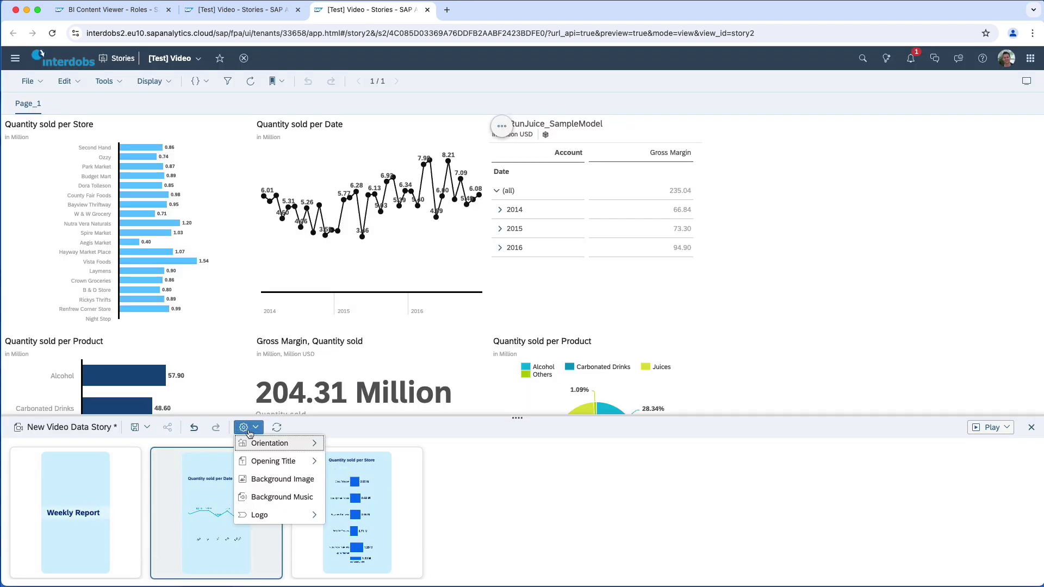
click(312, 480)
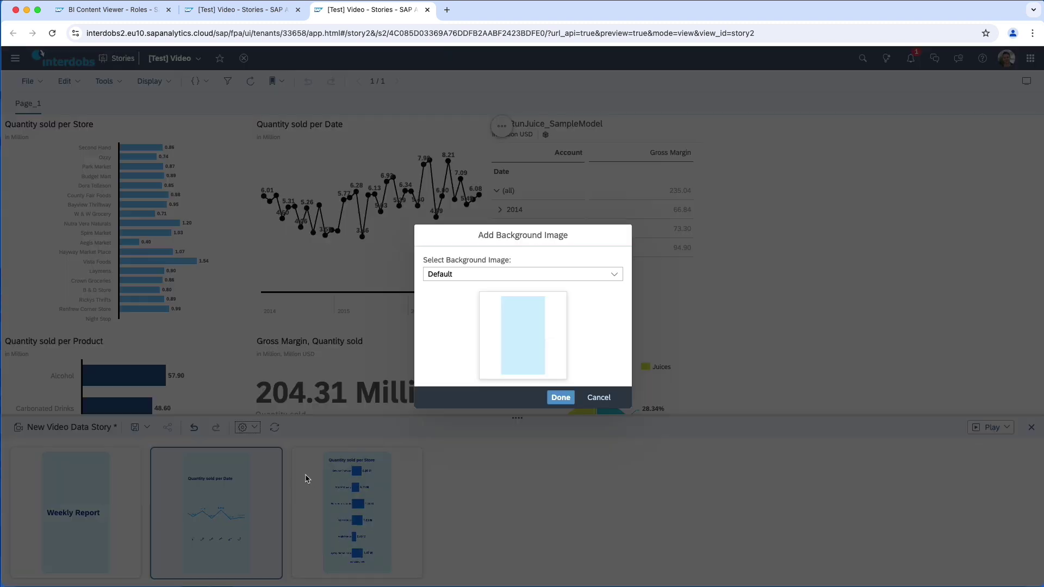
click(614, 274)
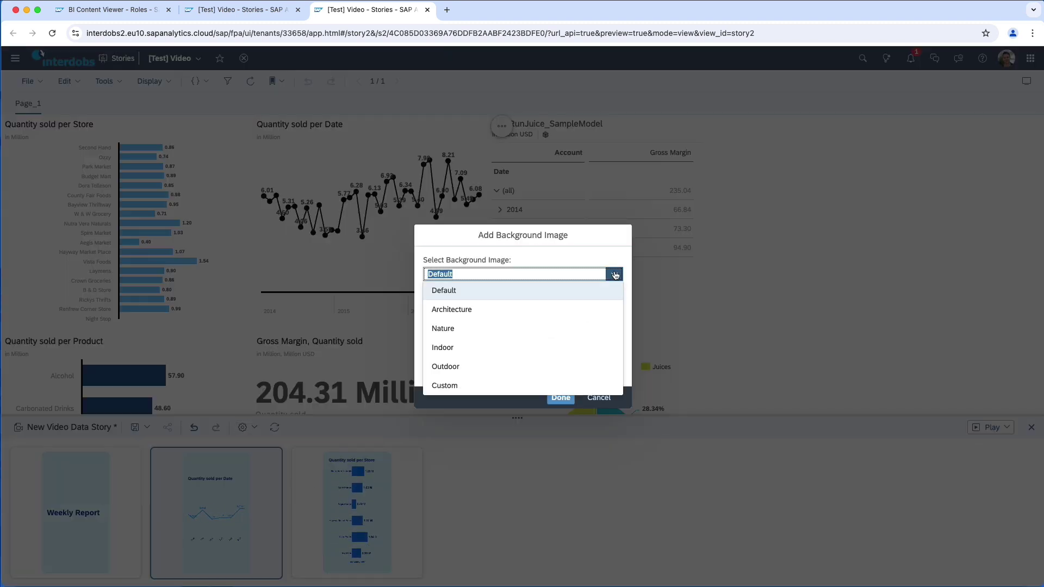
click(488, 310)
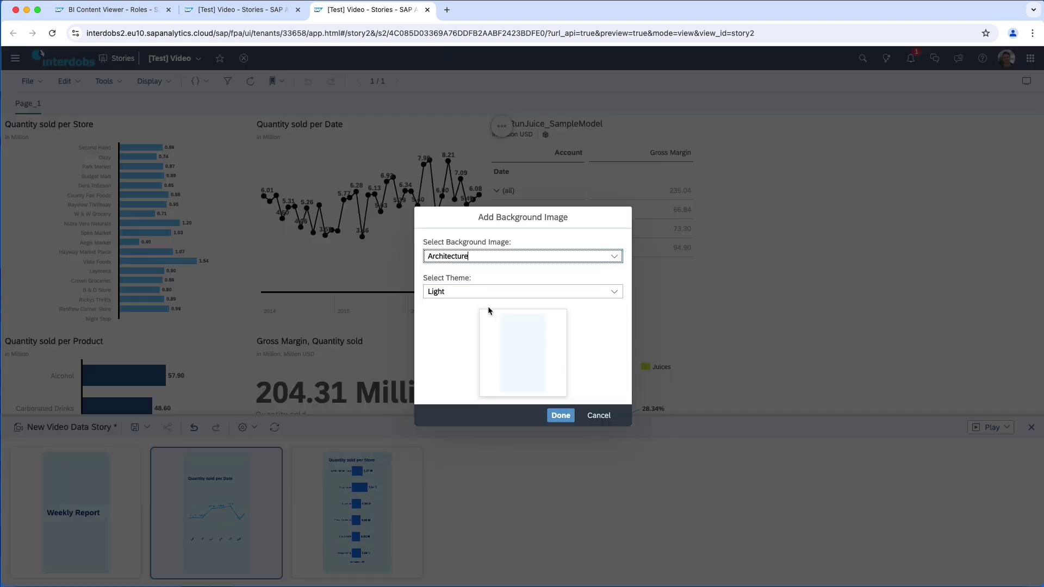
click(619, 259)
click(546, 314)
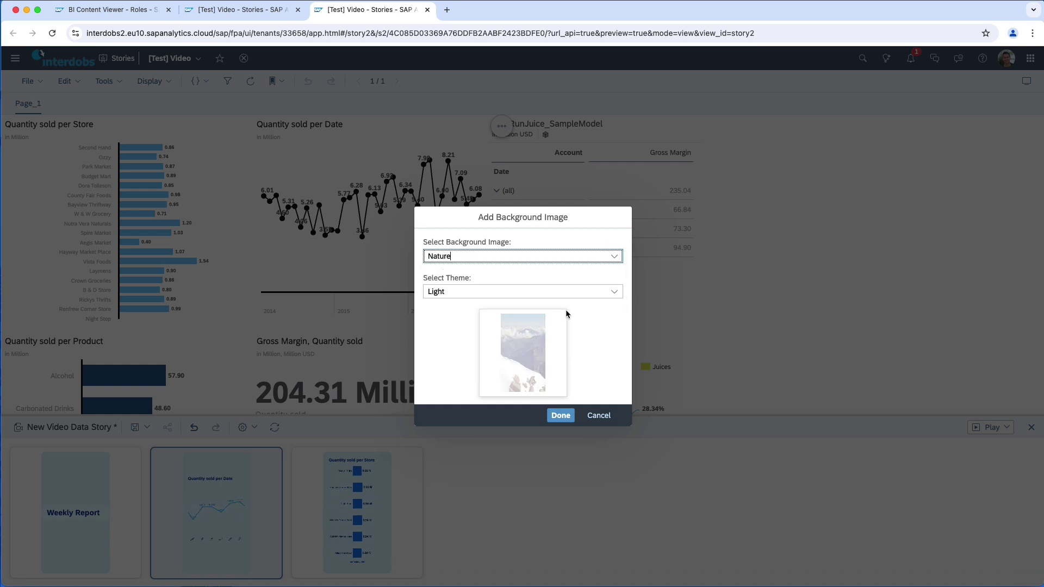
click(614, 257)
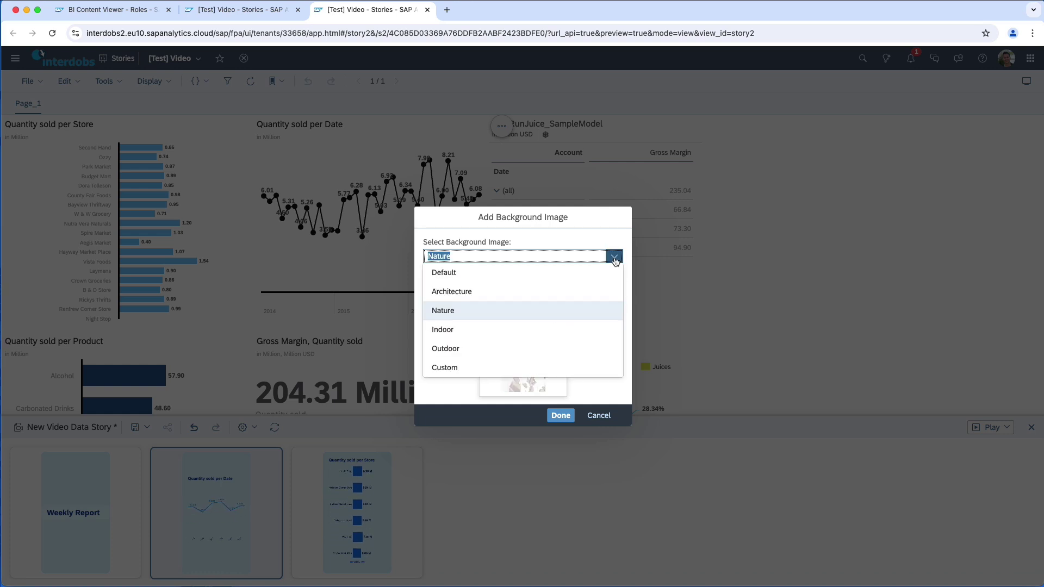
click(554, 330)
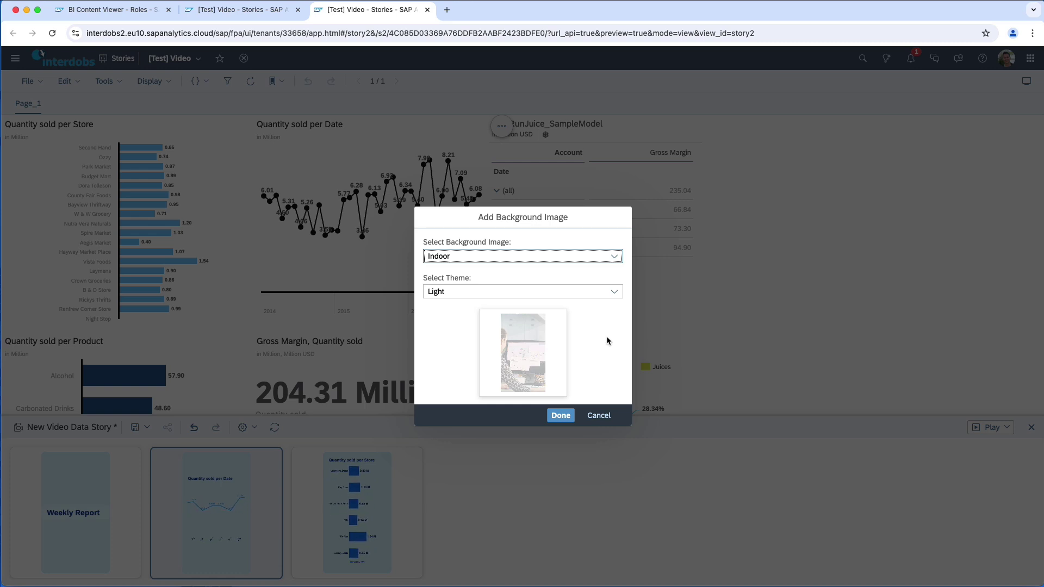
click(614, 256)
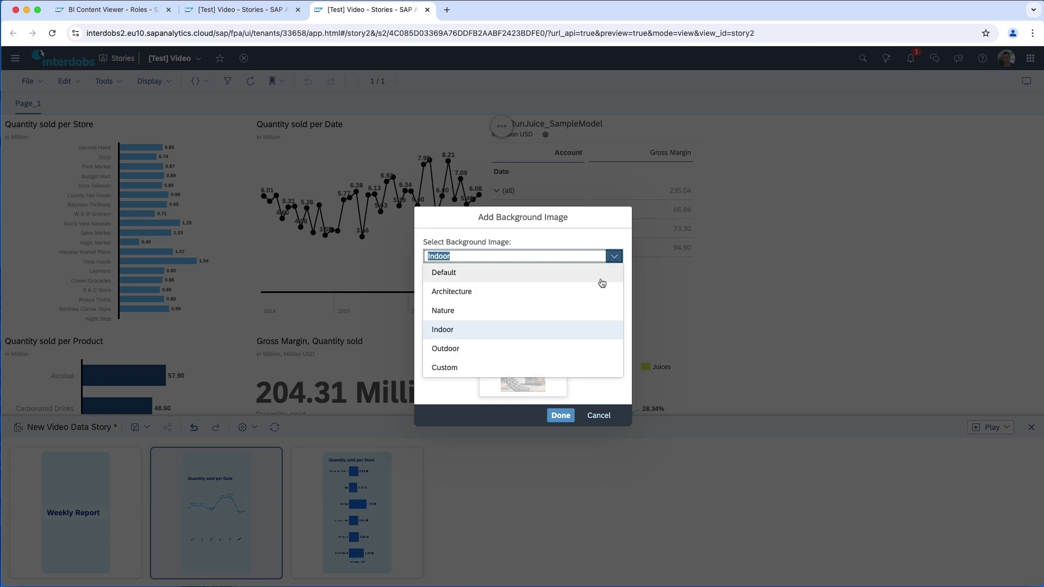
click(563, 350)
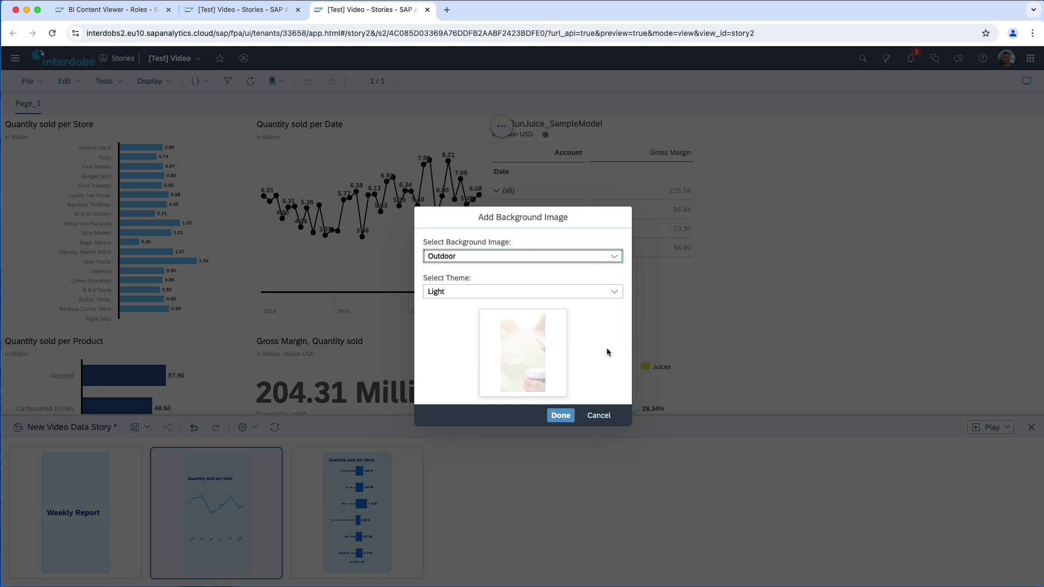
click(615, 257)
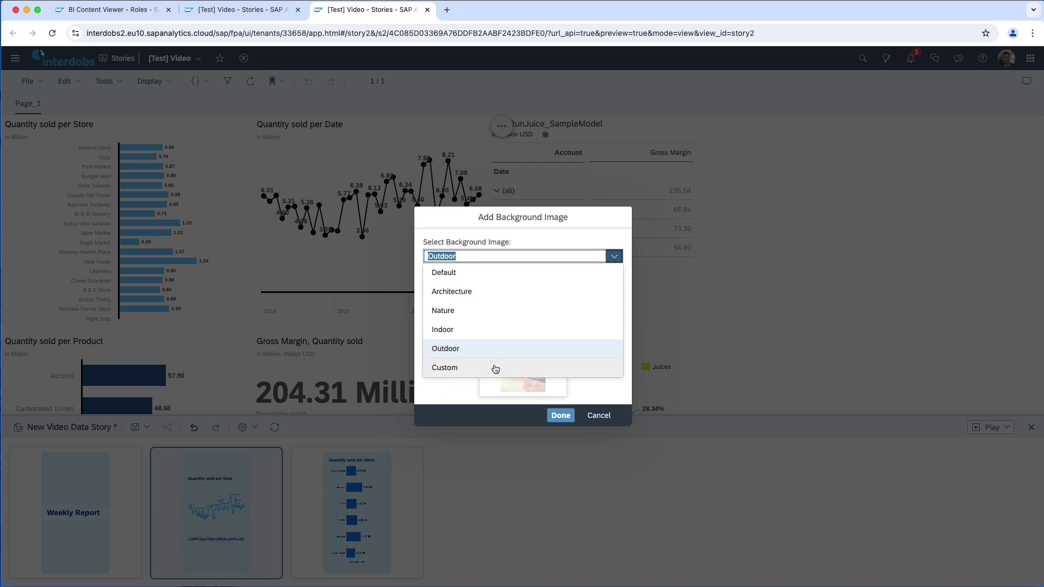
click(632, 383)
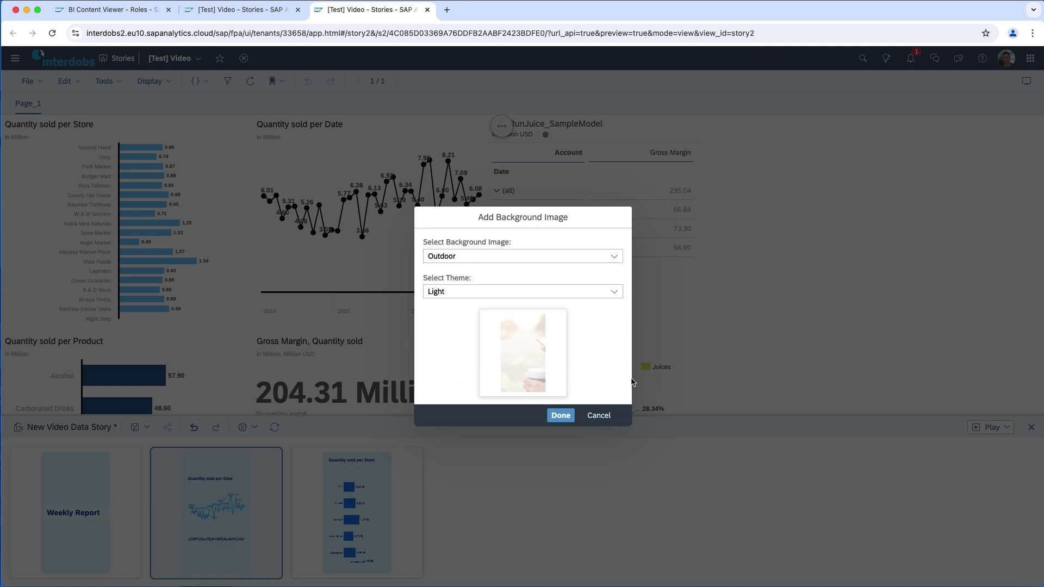
Apply the Indoor background image with the Light theme to the whole video
click(613, 293)
click(511, 327)
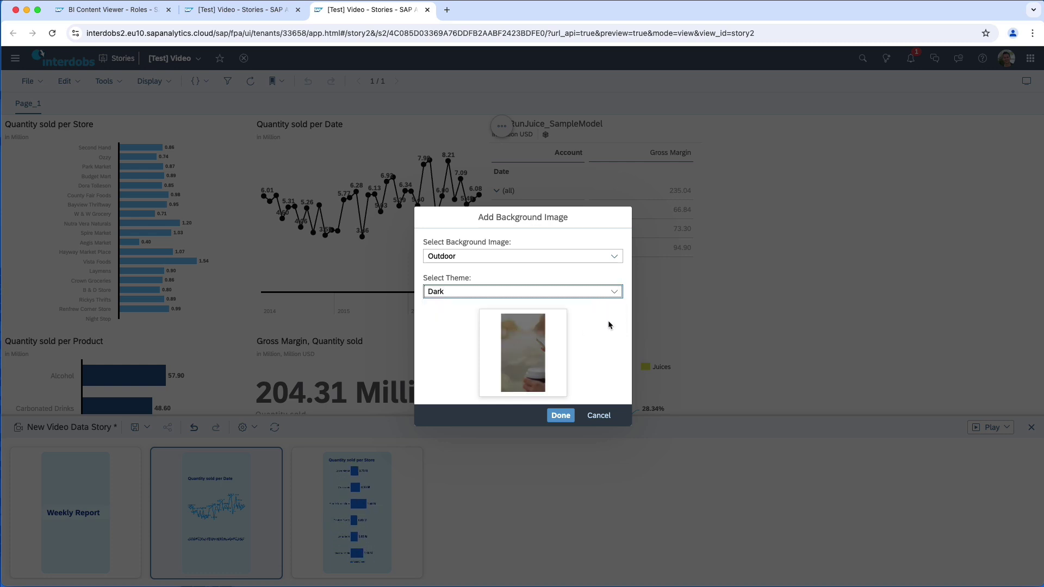
click(615, 297)
click(586, 311)
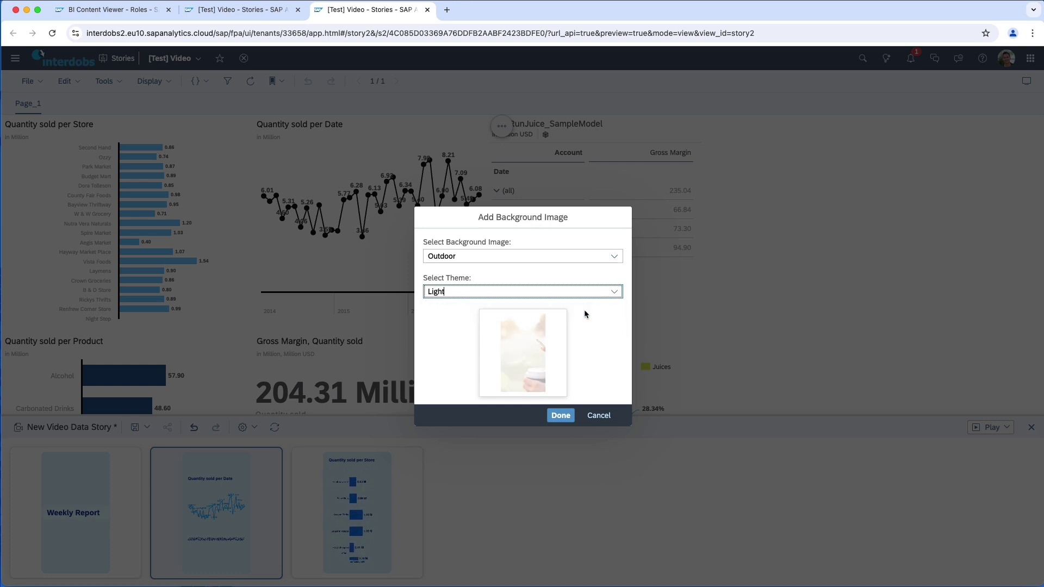
click(614, 256)
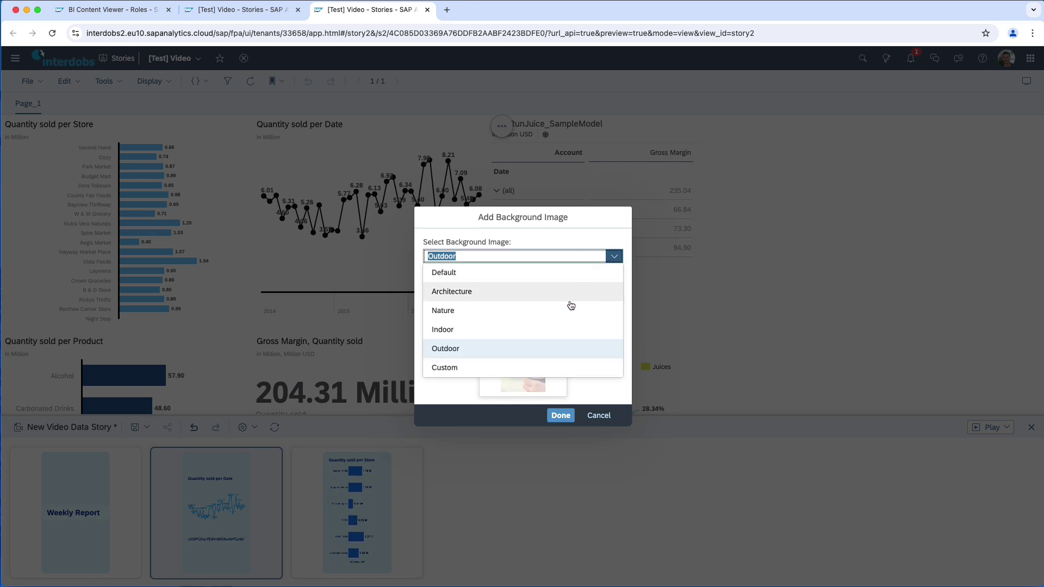
click(545, 325)
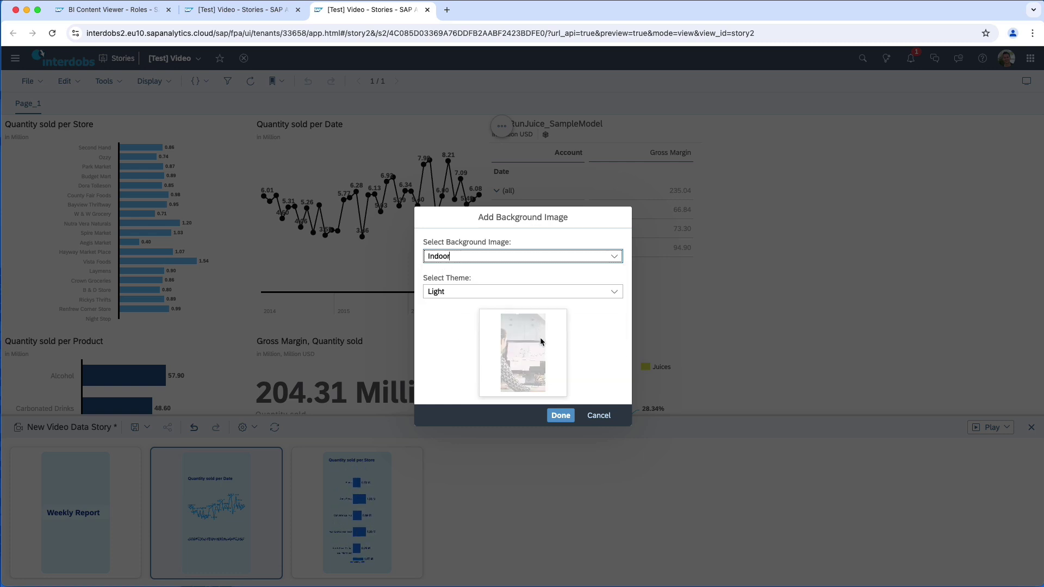
click(560, 416)
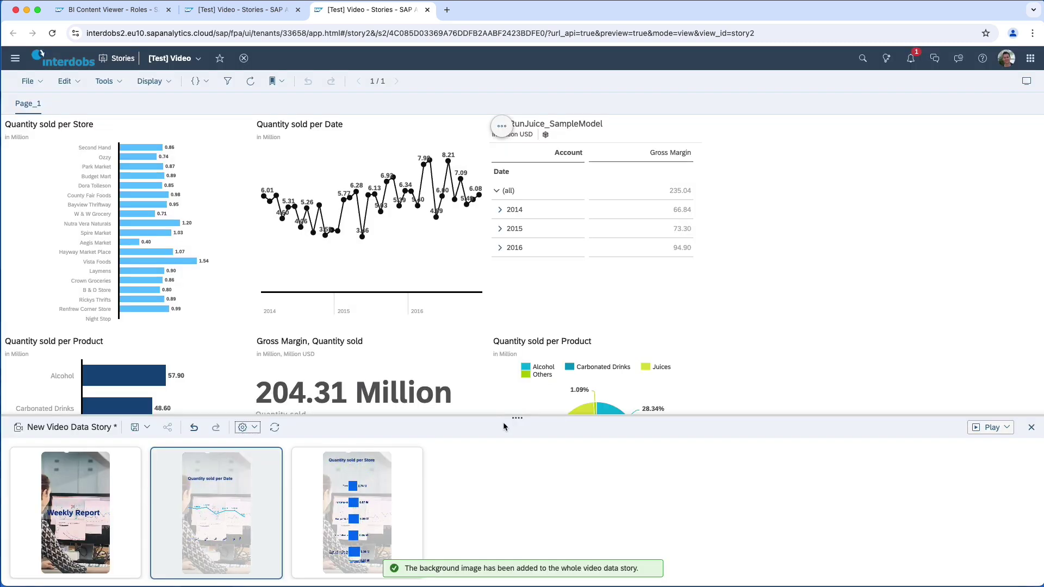
Preview the Horizon music track and add it as background music for the whole video
mouse_move(239, 473)
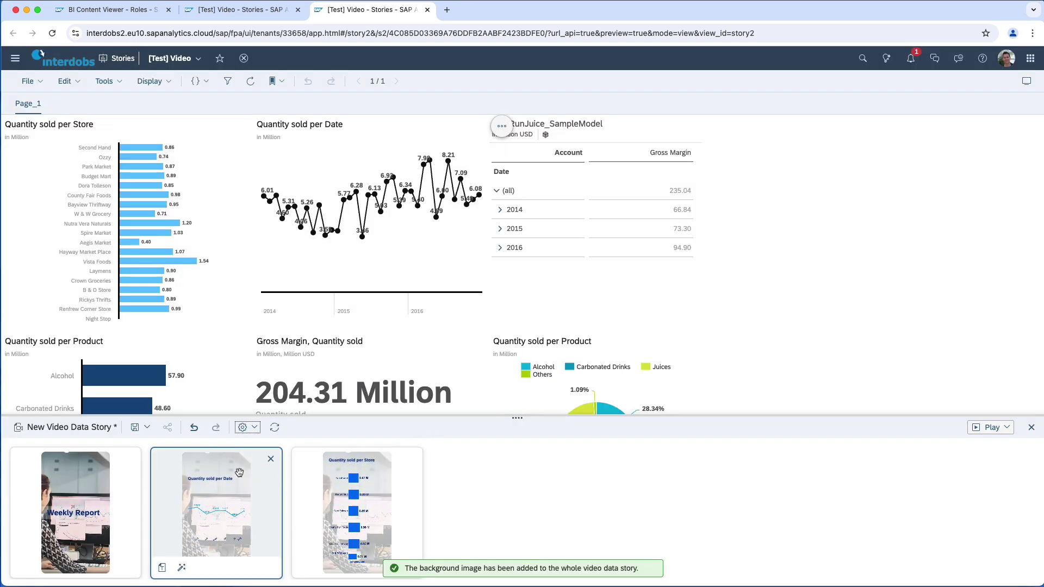
click(255, 428)
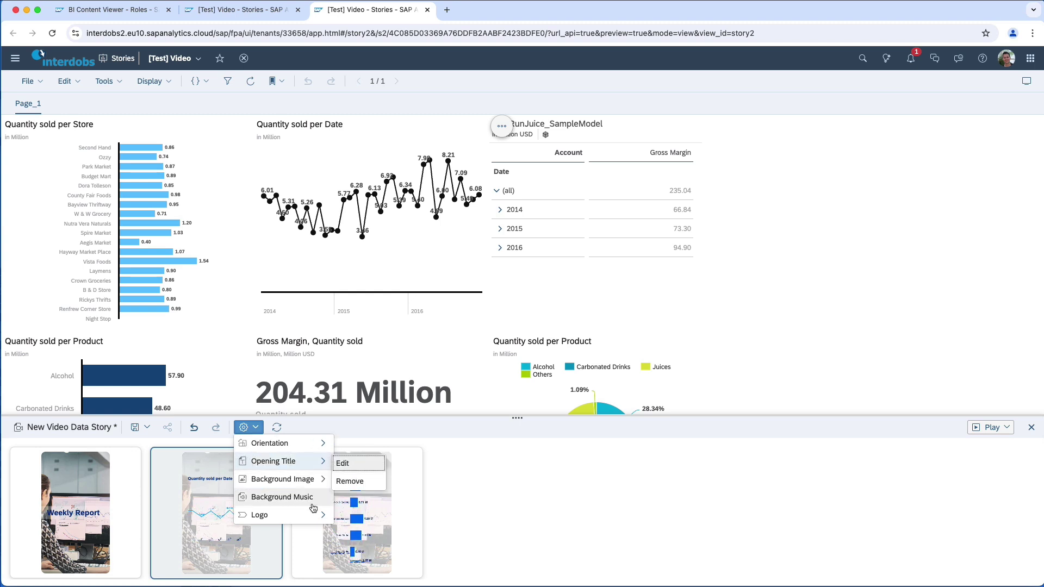
click(307, 498)
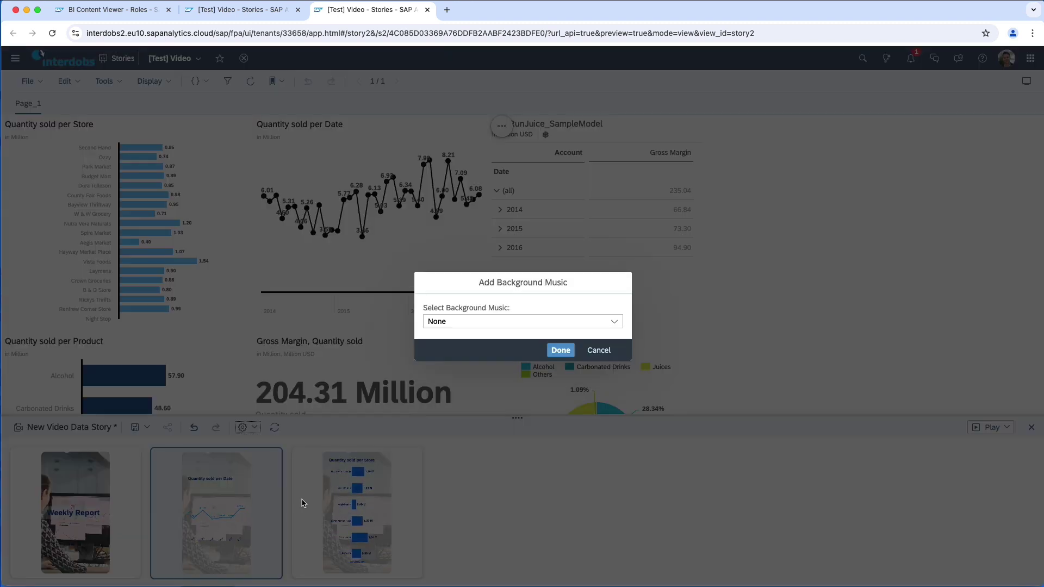
click(615, 321)
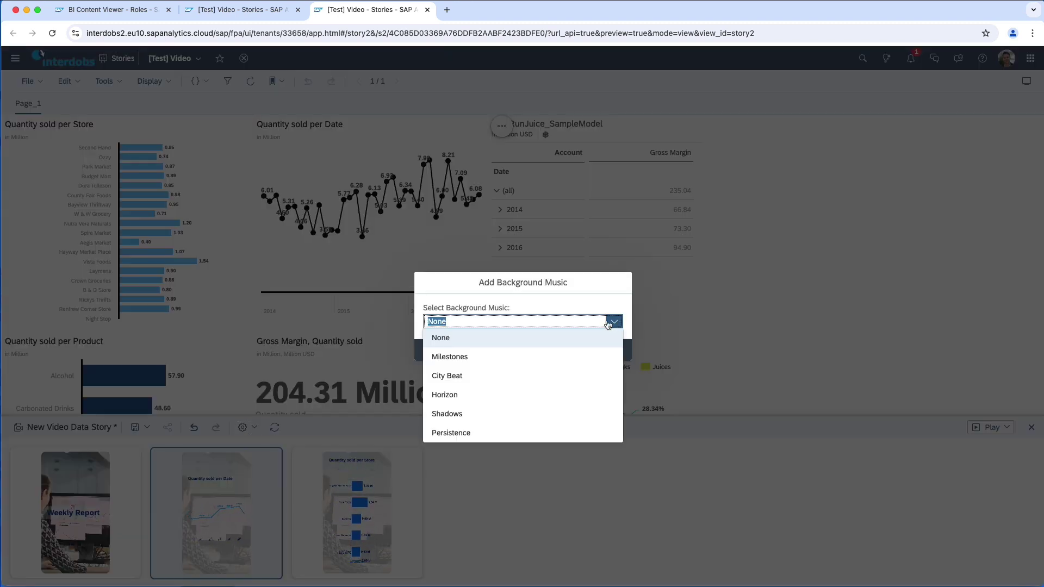
click(476, 395)
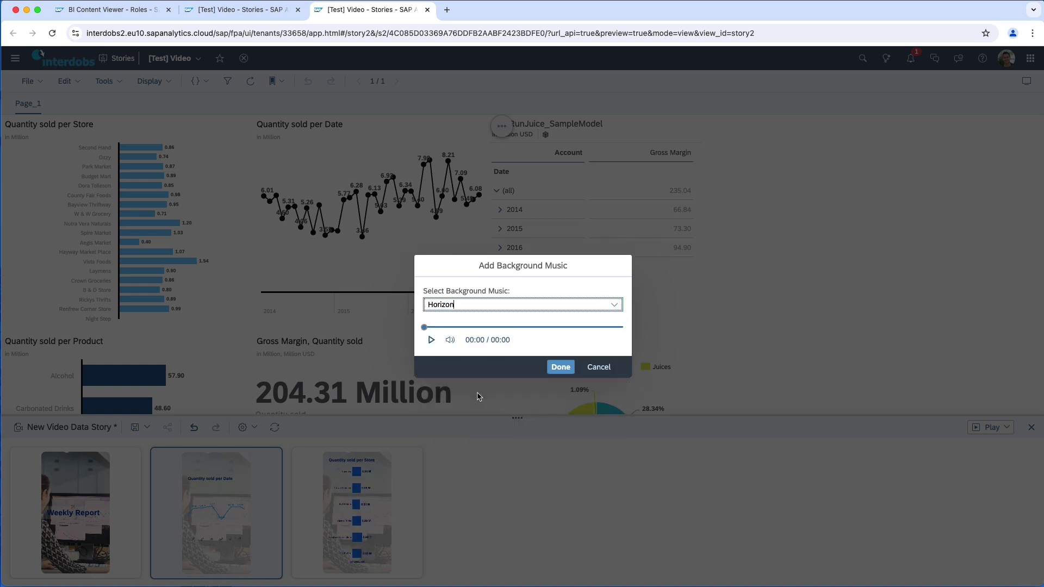
click(431, 340)
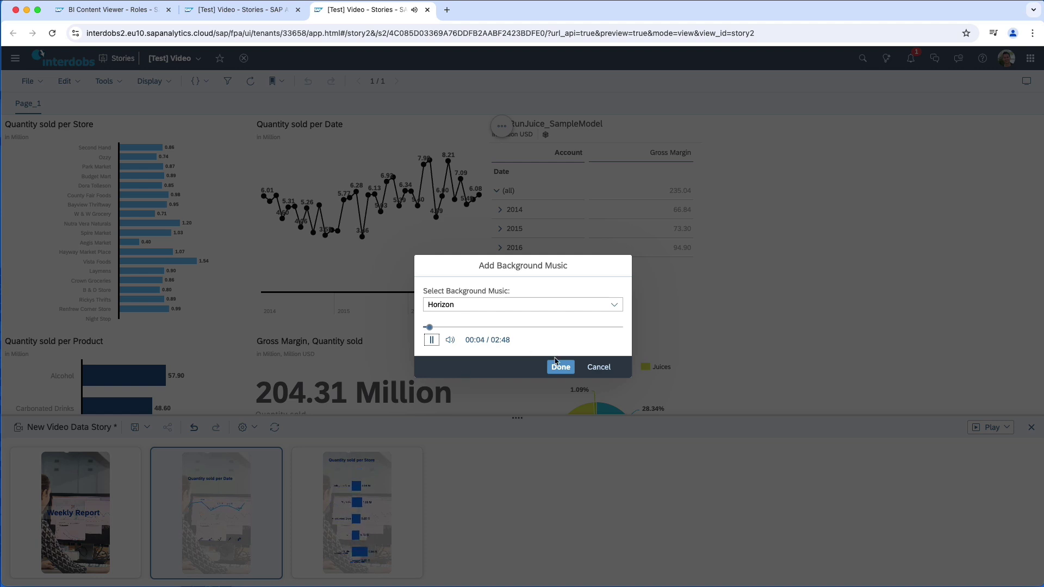
click(561, 368)
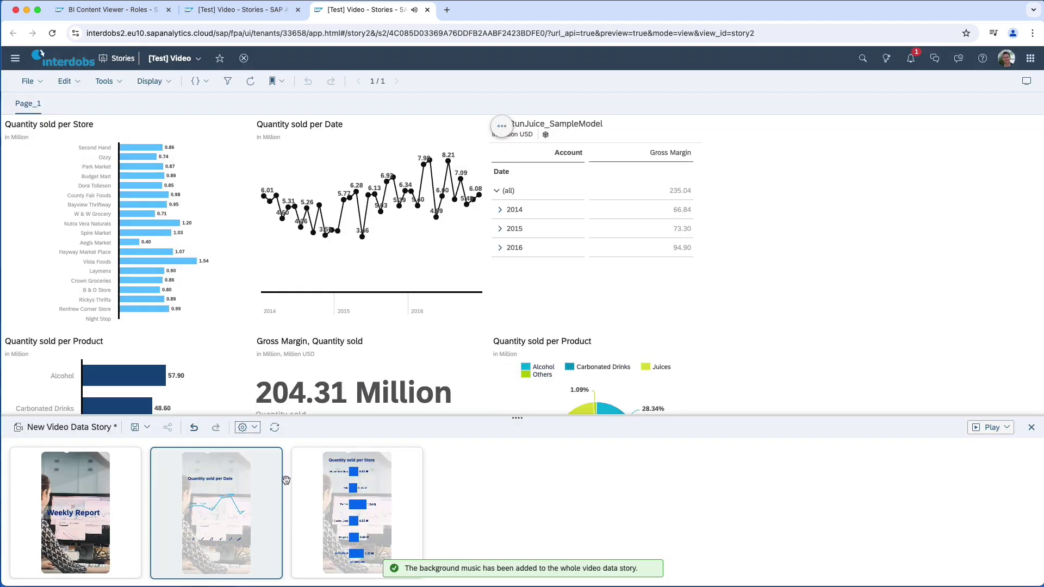
Put the SAP logo on every scene and open the Save Video Data Story dialog
click(254, 428)
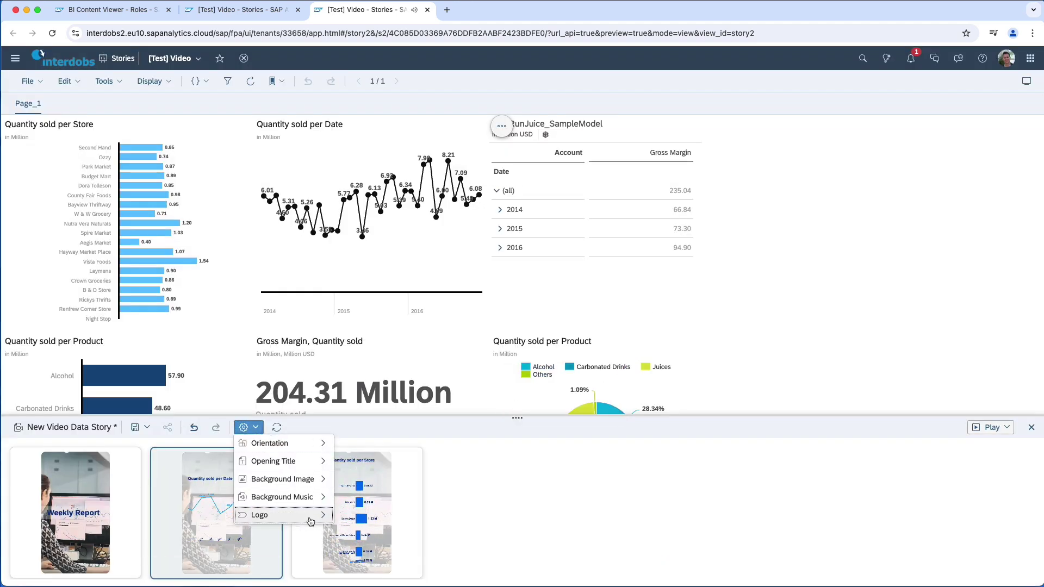
mouse_move(317, 518)
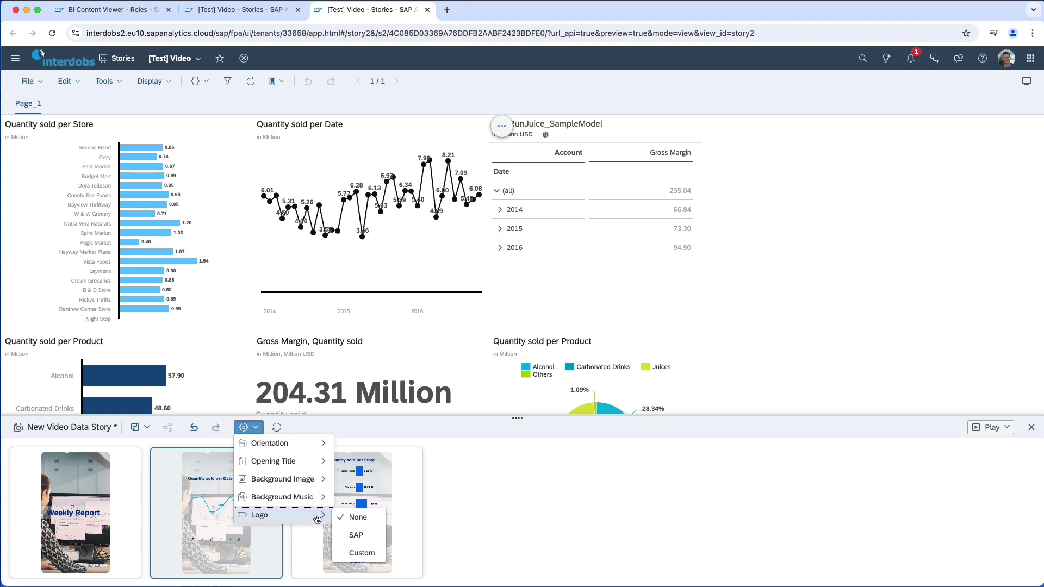
click(356, 535)
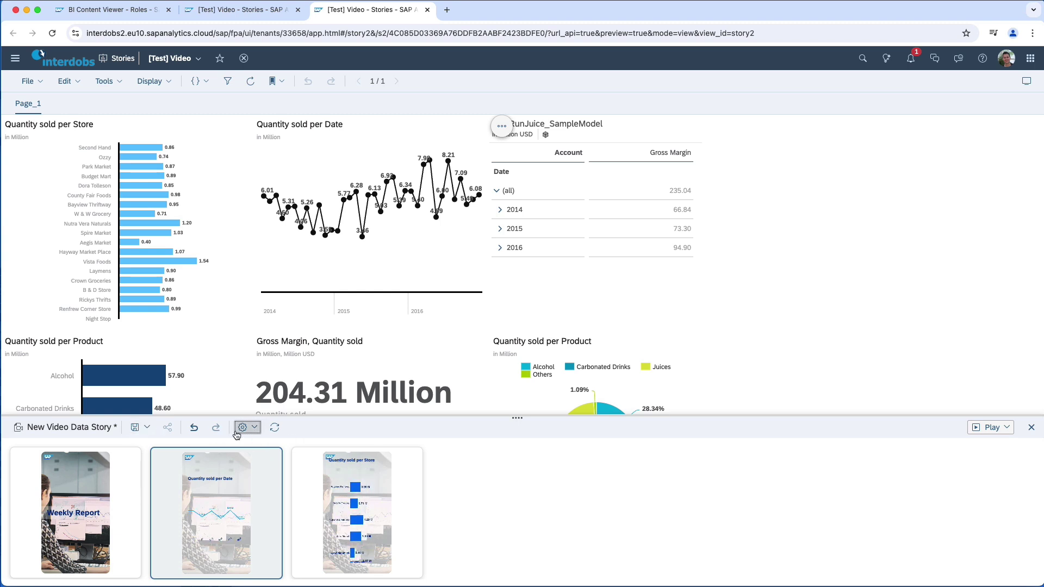
click(137, 432)
click(157, 446)
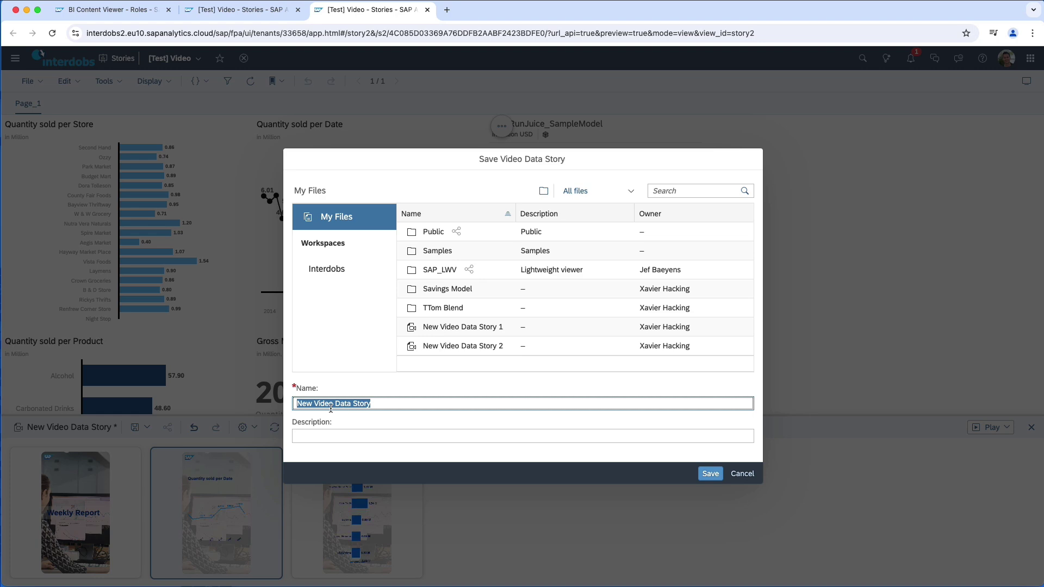
Save the video as New Video Data Story and open it in View Mode
click(707, 473)
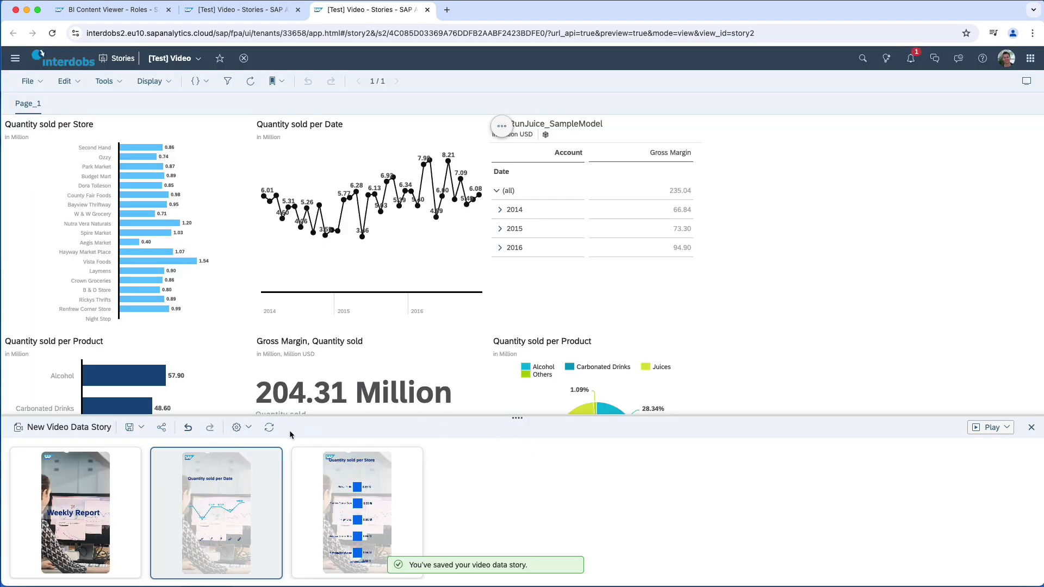
click(1007, 429)
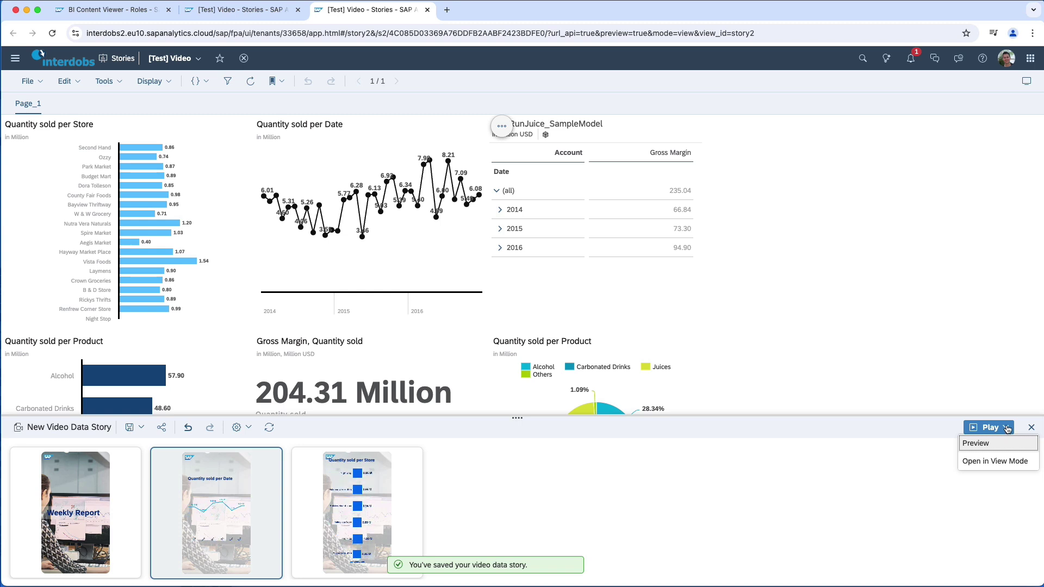
click(1009, 463)
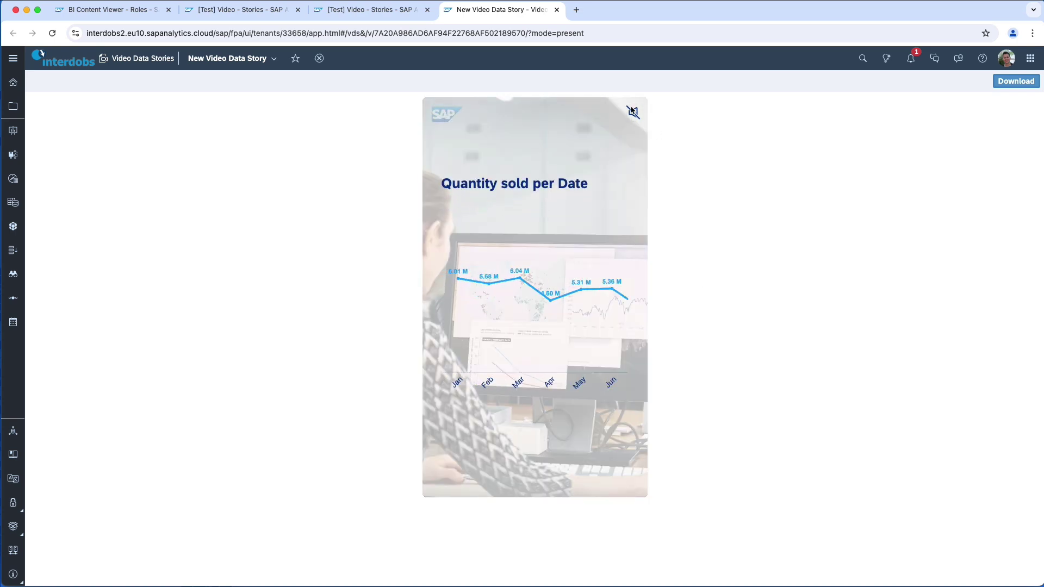
Unmute the video to watch its playback with sound
click(632, 113)
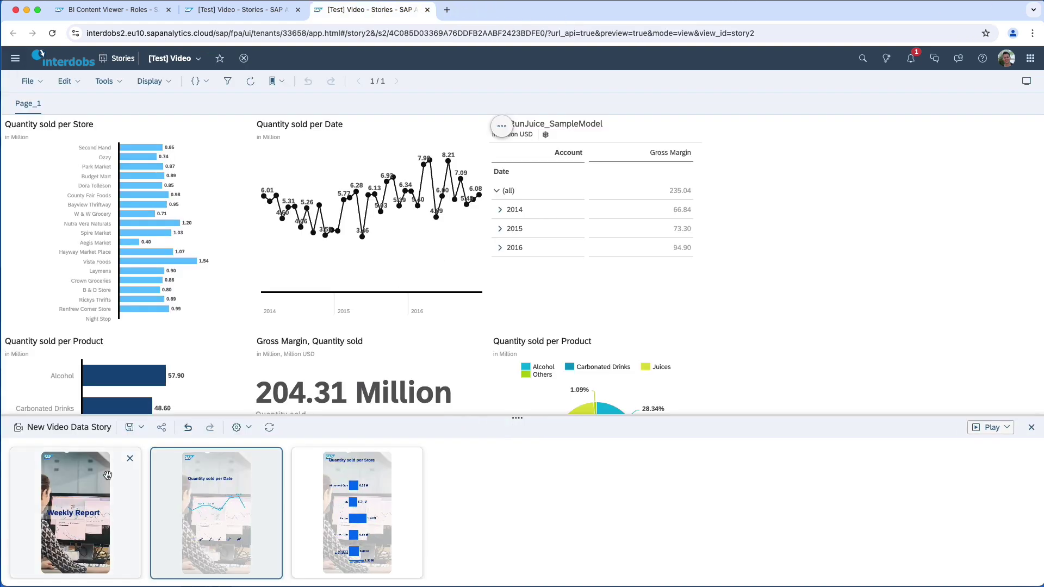
Remove the Quantity sold per Date and Quantity sold per Store scenes from the video
click(271, 461)
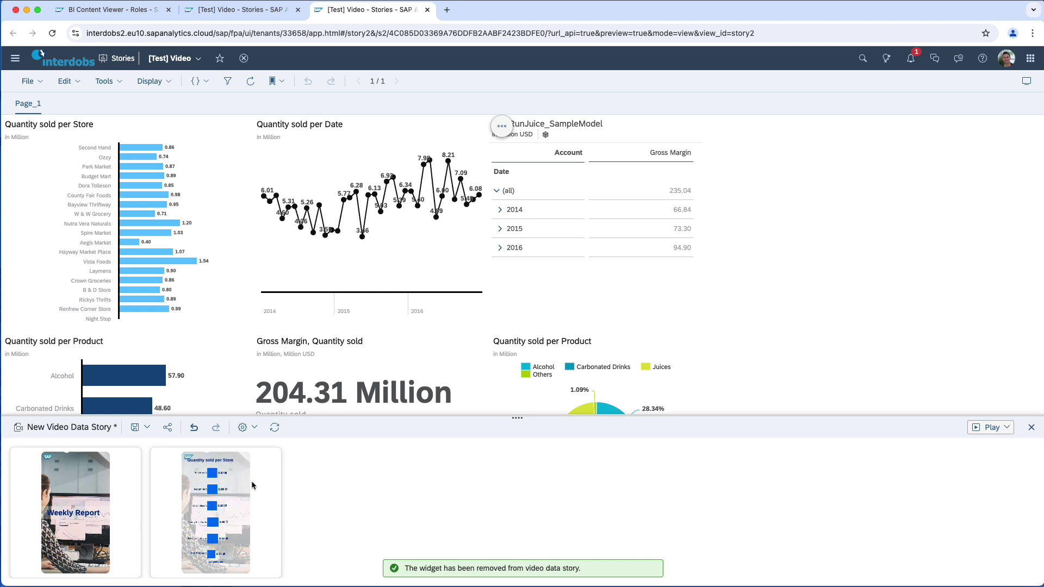
mouse_move(251, 480)
mouse_down()
mouse_move(267, 285)
mouse_move(247, 492)
mouse_up()
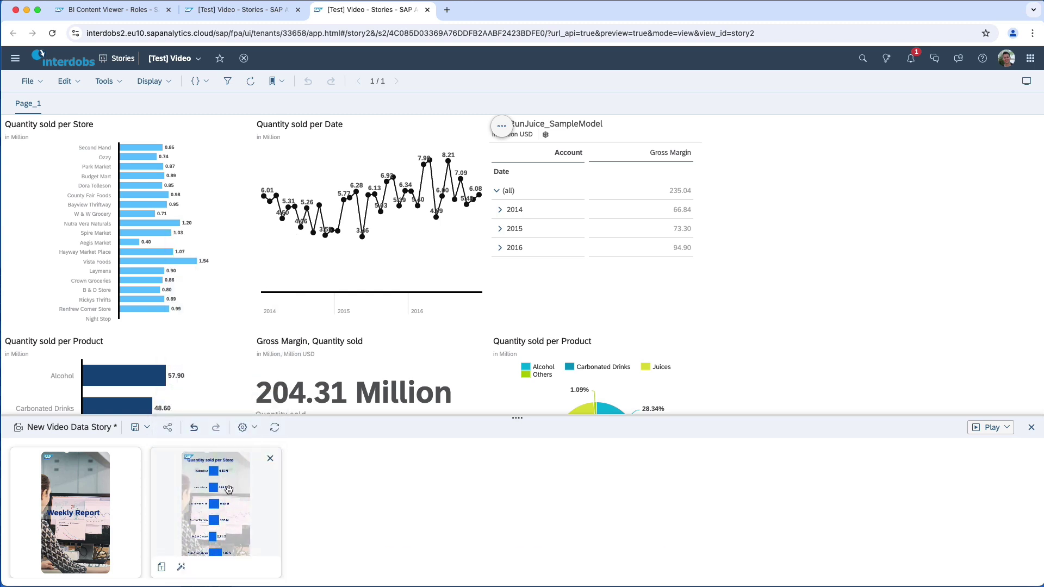
click(270, 458)
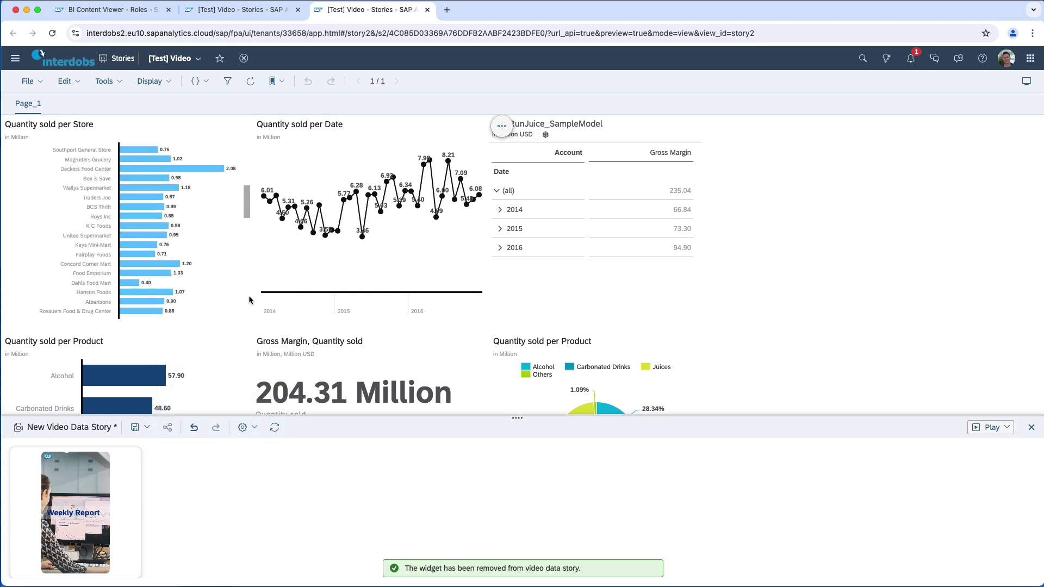
Dismiss the BestRunJuice_SampleModel table's options menu and scroll down to the charts
scroll(230, 354, down, 3)
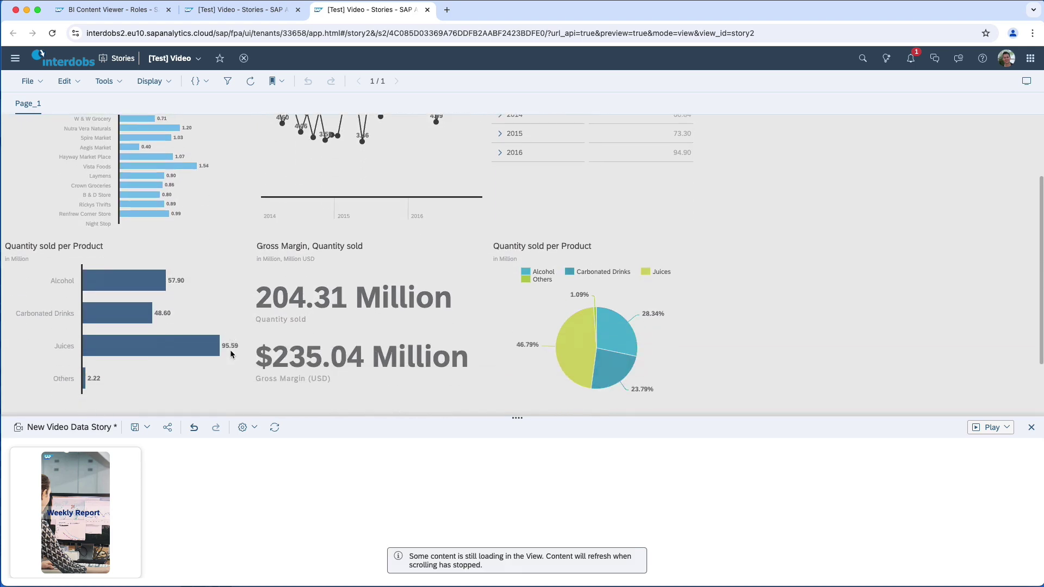
scroll(388, 302, up, 3)
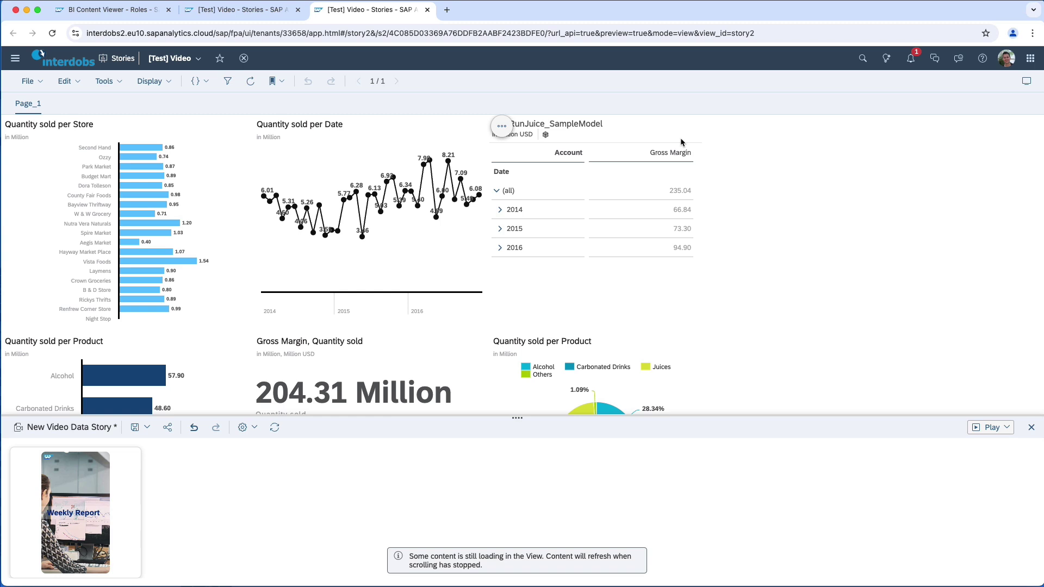
click(715, 126)
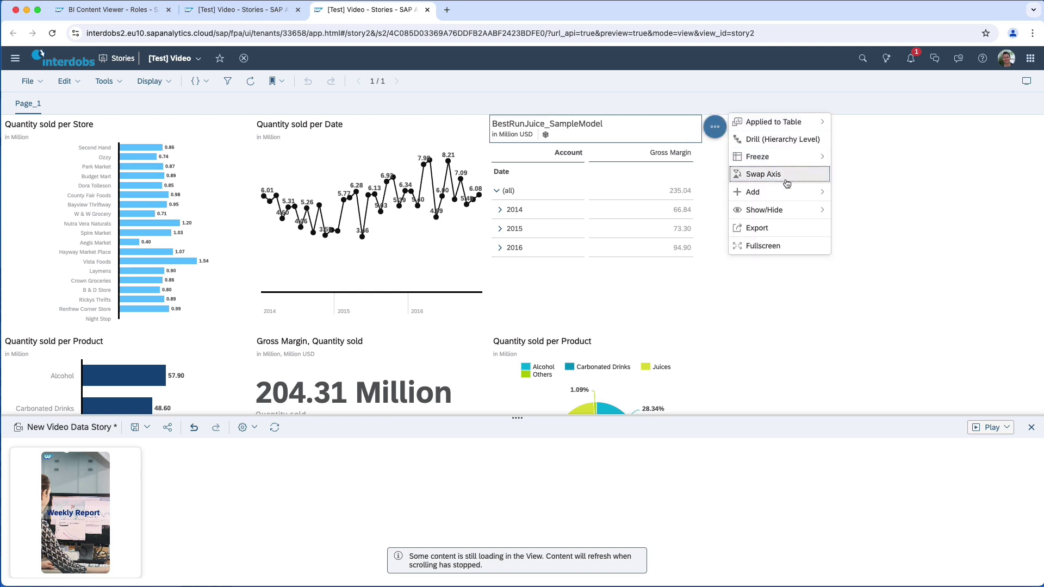
mouse_move(793, 210)
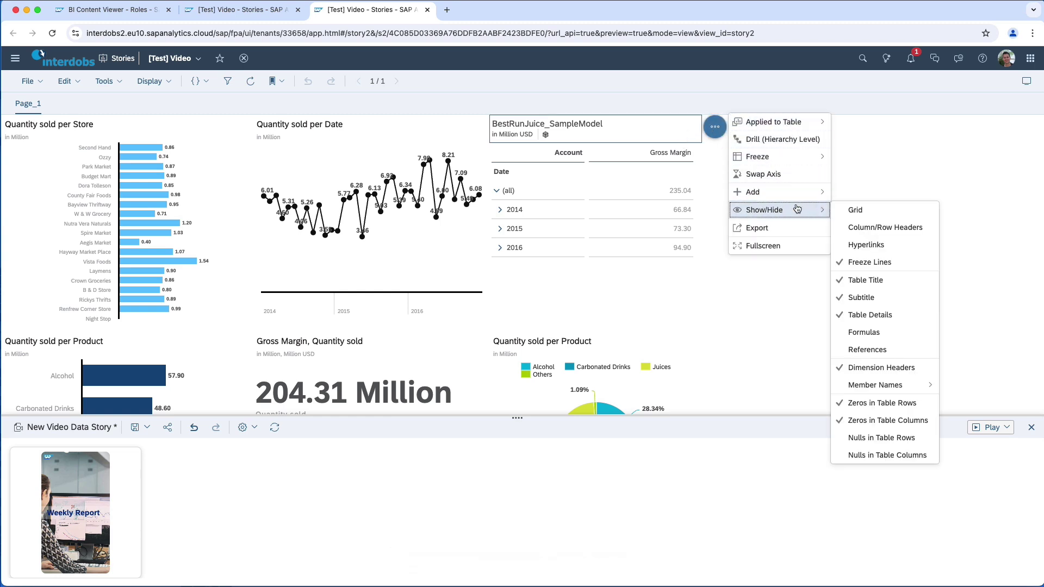
click(678, 178)
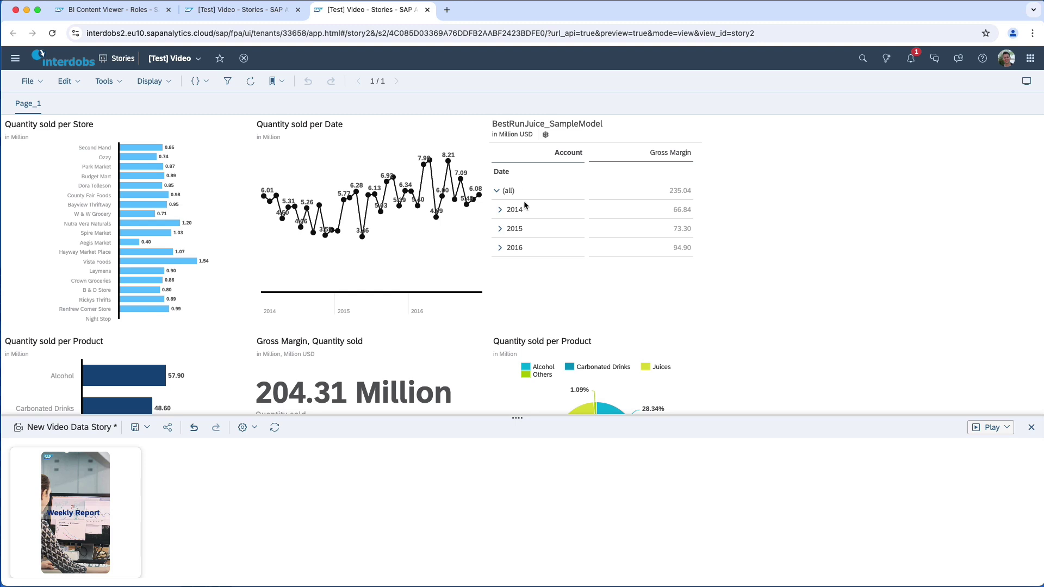
scroll(515, 299, down, 5)
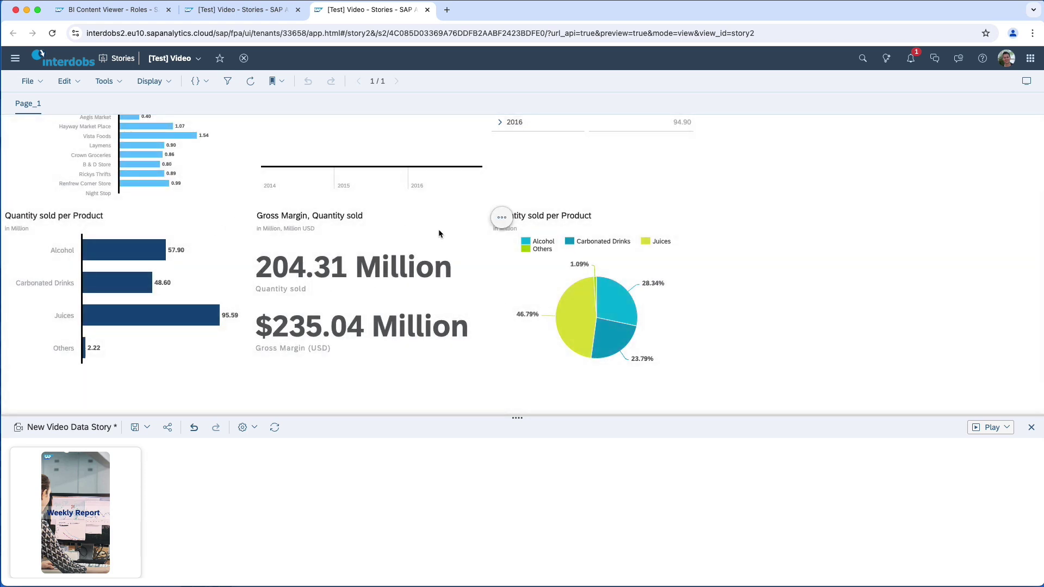
Add the KPI tile to the video data story as a scene
click(498, 220)
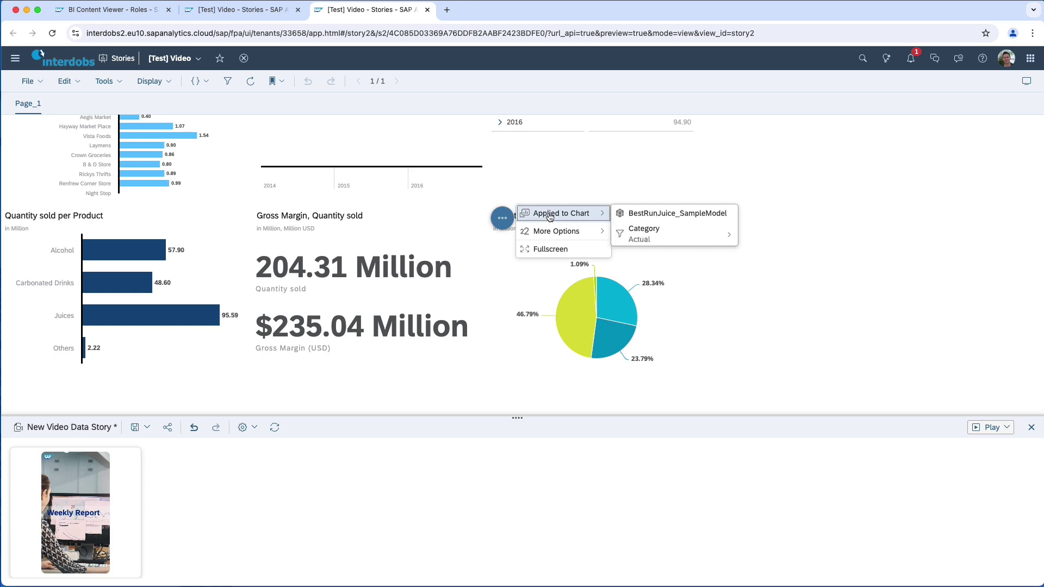
mouse_move(552, 231)
mouse_move(687, 250)
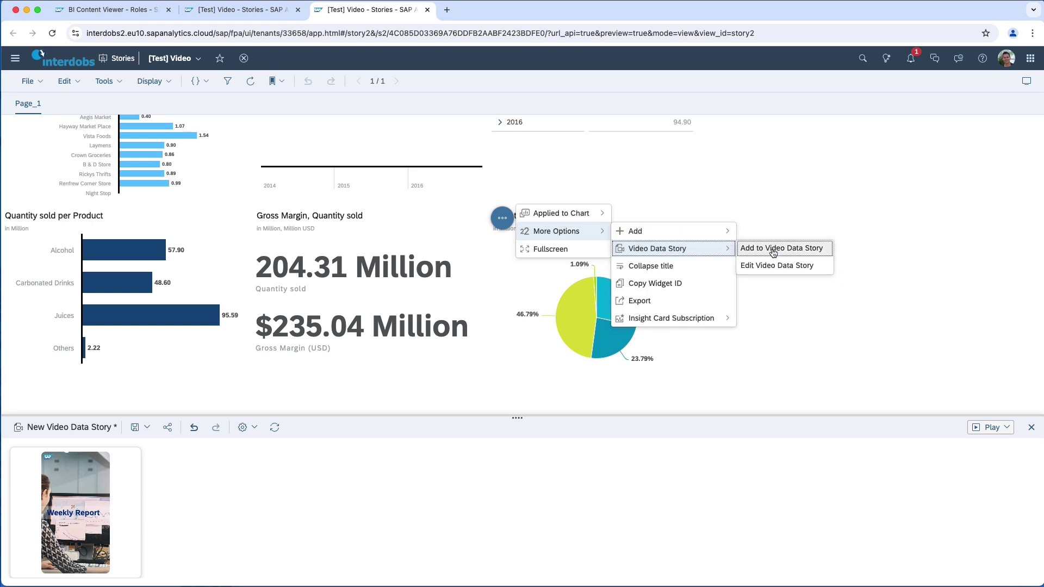
click(781, 250)
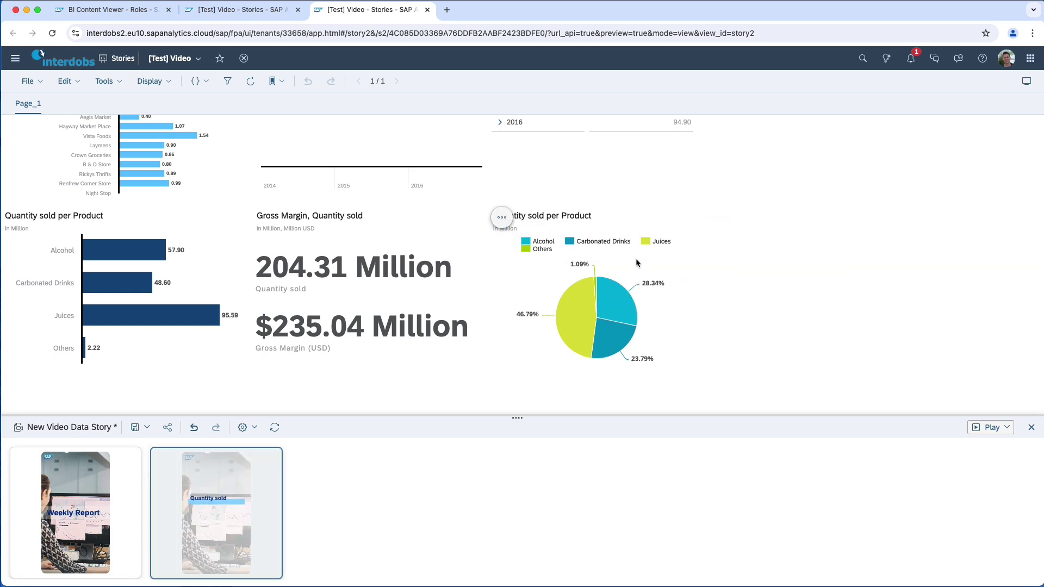
Add the product pie chart to the video data story
click(714, 221)
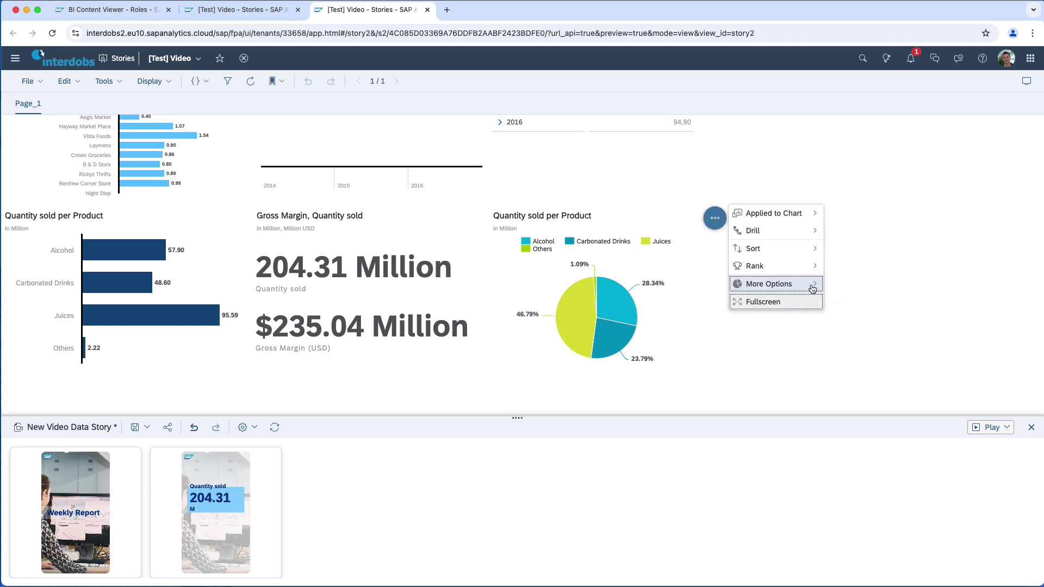
mouse_move(811, 288)
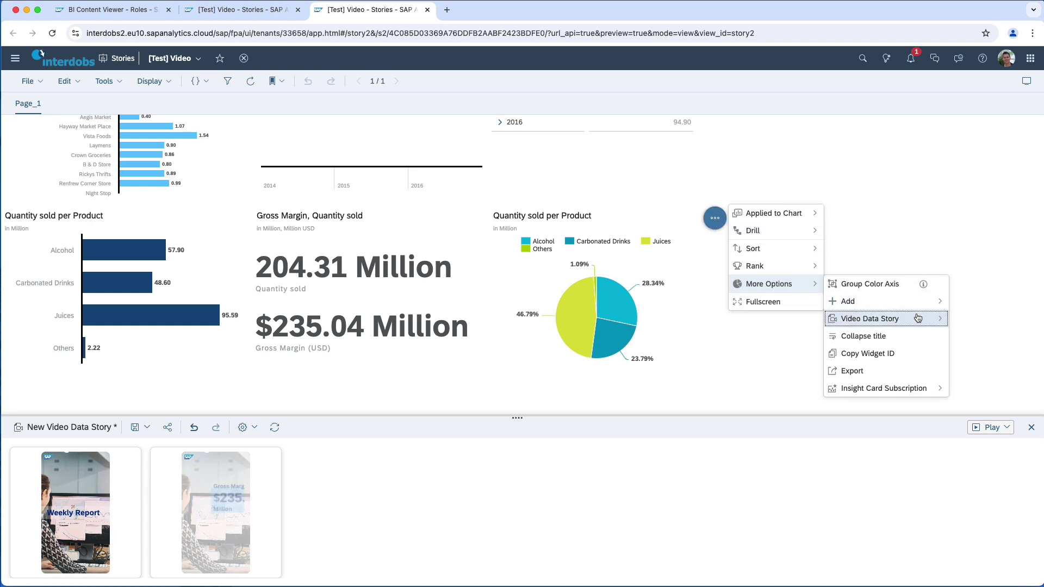
mouse_move(924, 320)
click(783, 321)
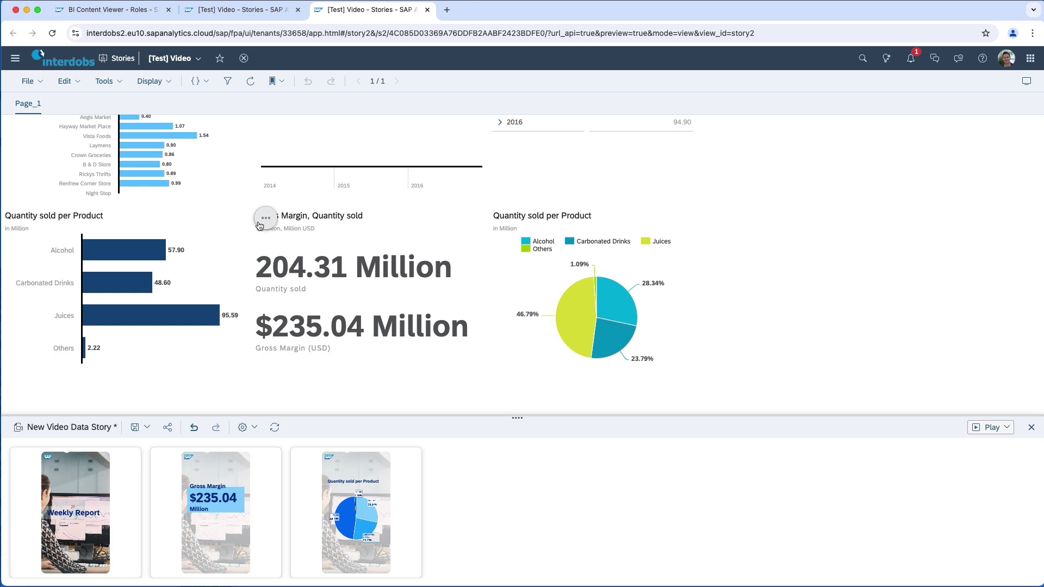
Add the Quantity sold per Product bar chart as a scene
click(262, 222)
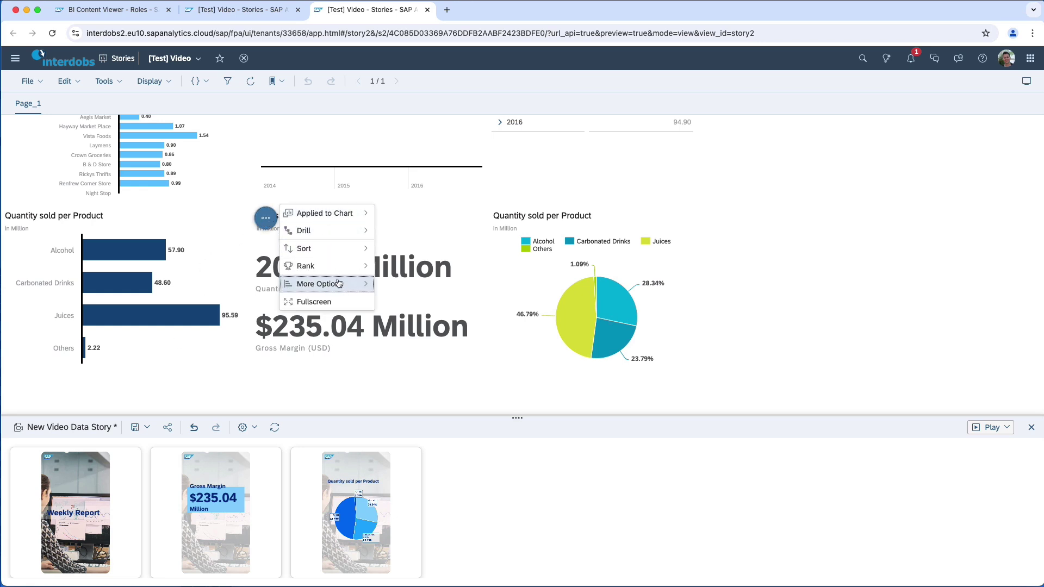
mouse_move(338, 283)
mouse_move(459, 302)
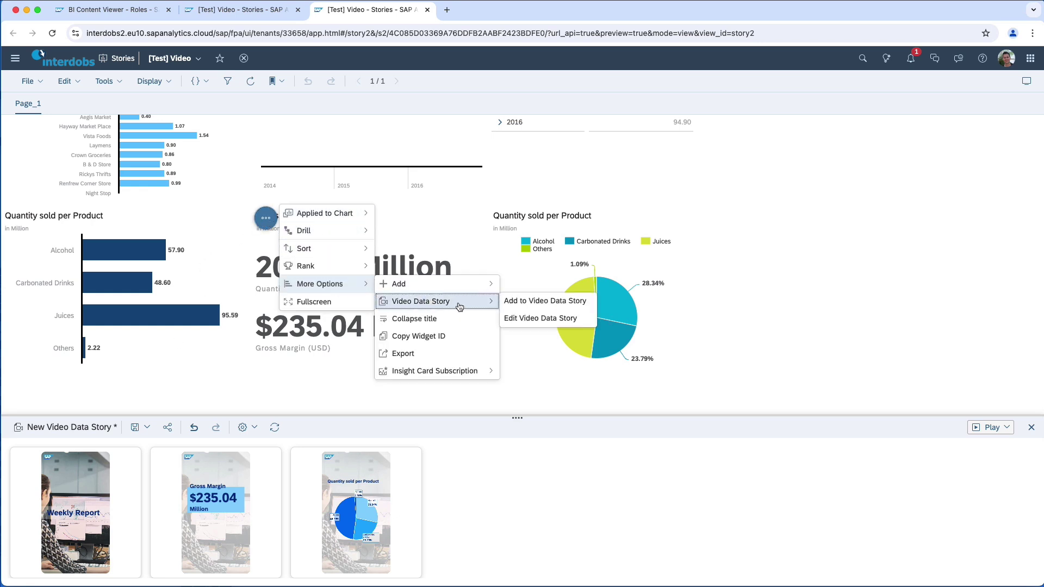
click(522, 301)
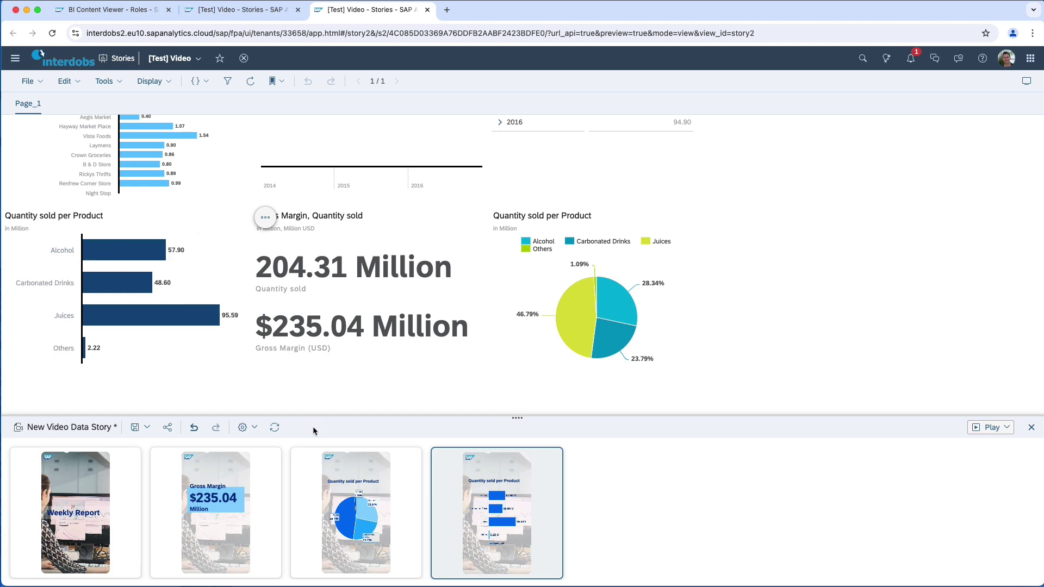
Drill the bar chart into Carbonated Drinks products, ranked to the top 5
mouse_move(183, 256)
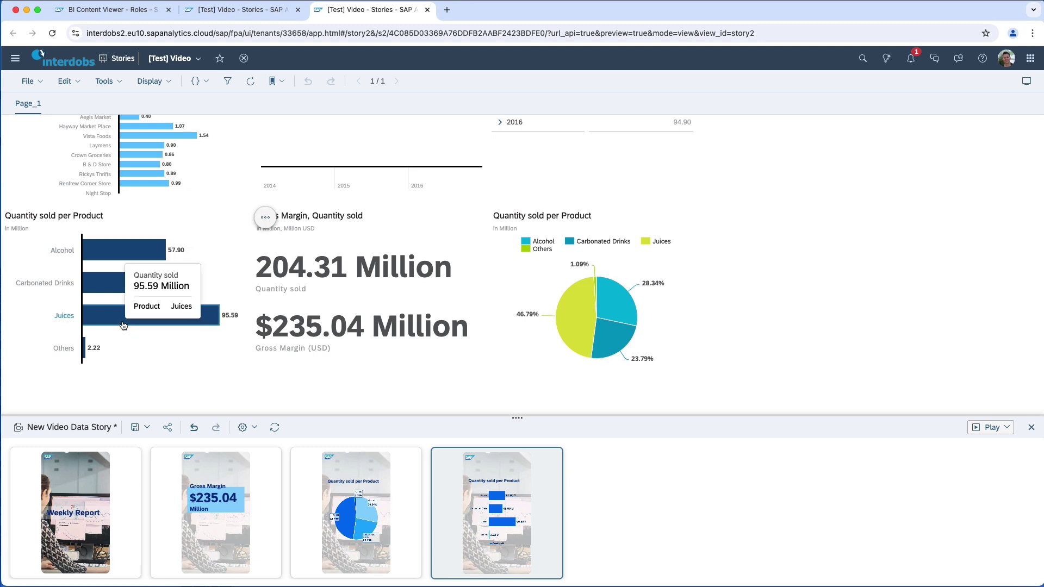
mouse_move(123, 287)
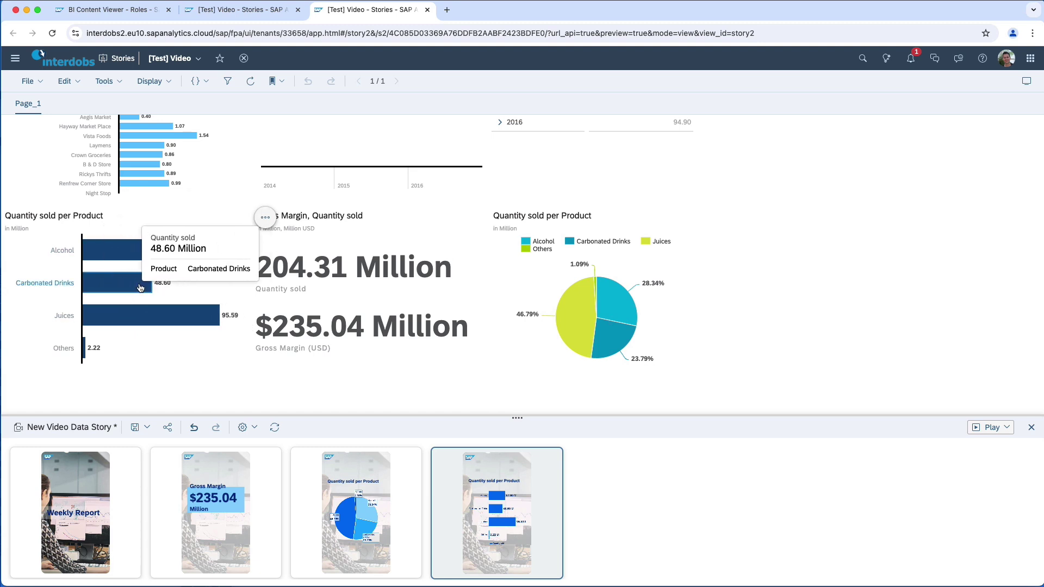
click(144, 286)
click(196, 269)
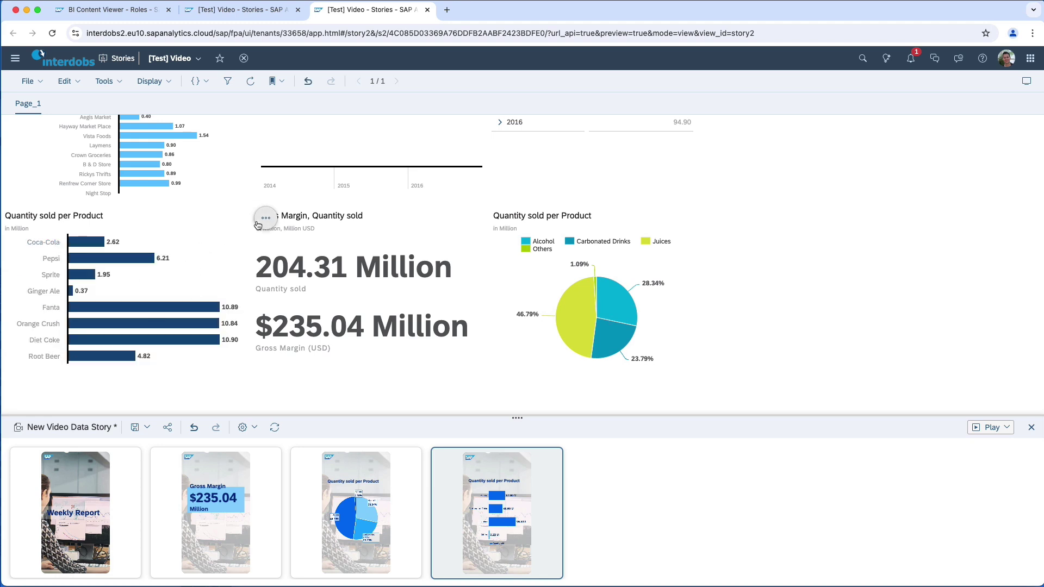
right_click(196, 242)
mouse_move(255, 300)
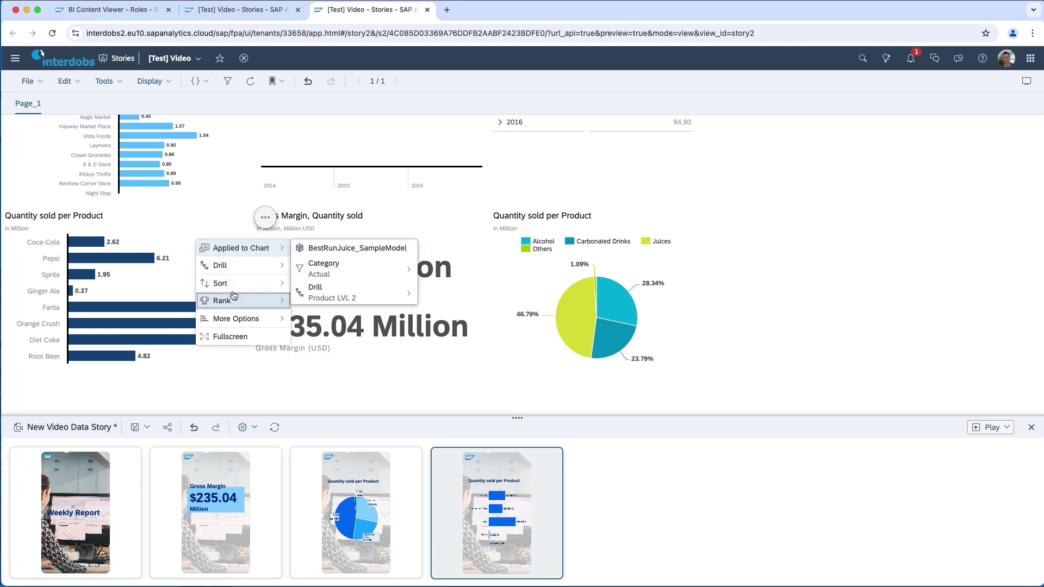
mouse_move(326, 354)
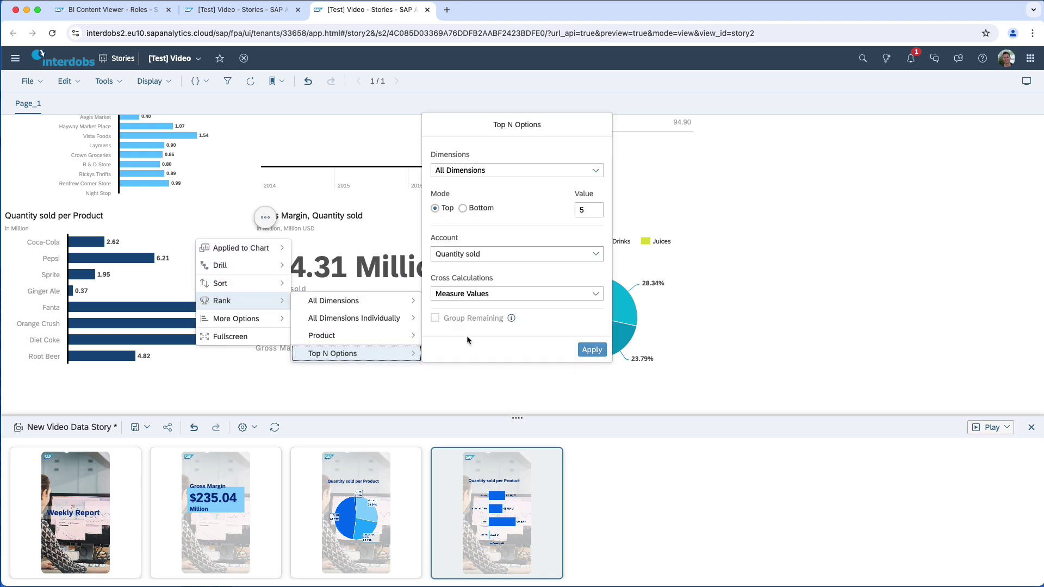
click(596, 349)
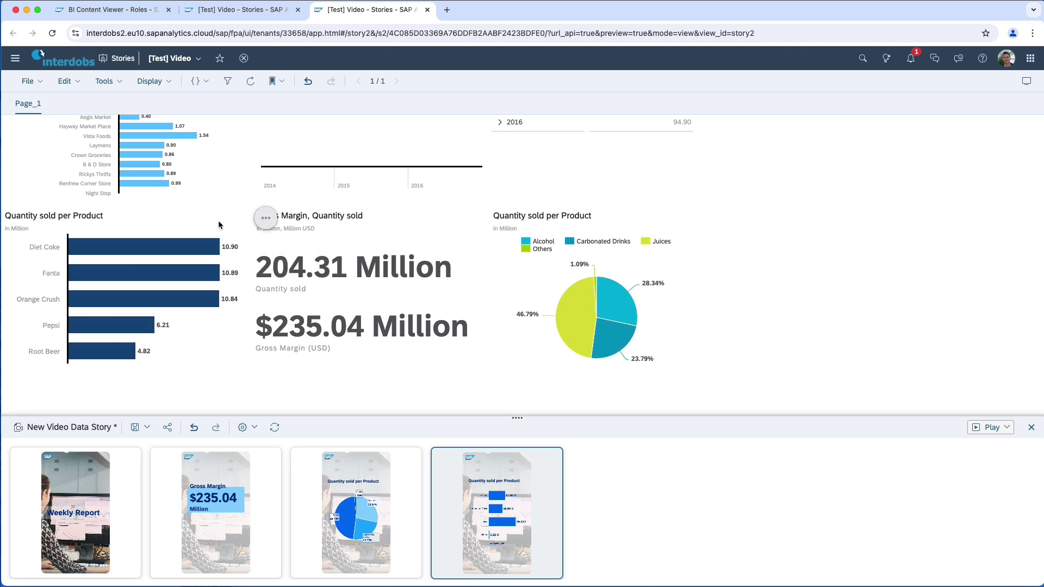
Add the top 5 Carbonated Drinks bar chart as the fifth video scene
click(265, 218)
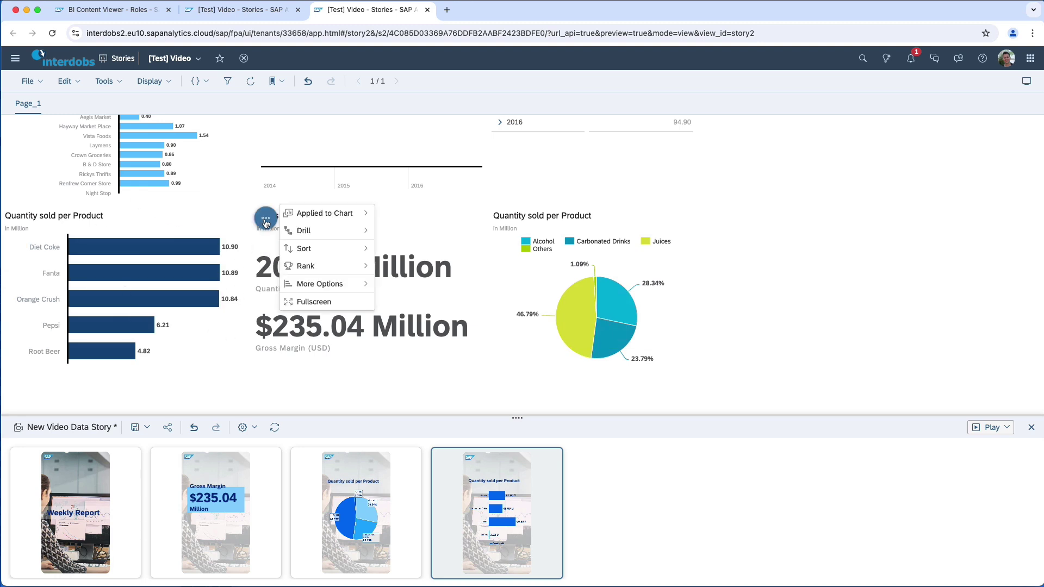
mouse_move(331, 289)
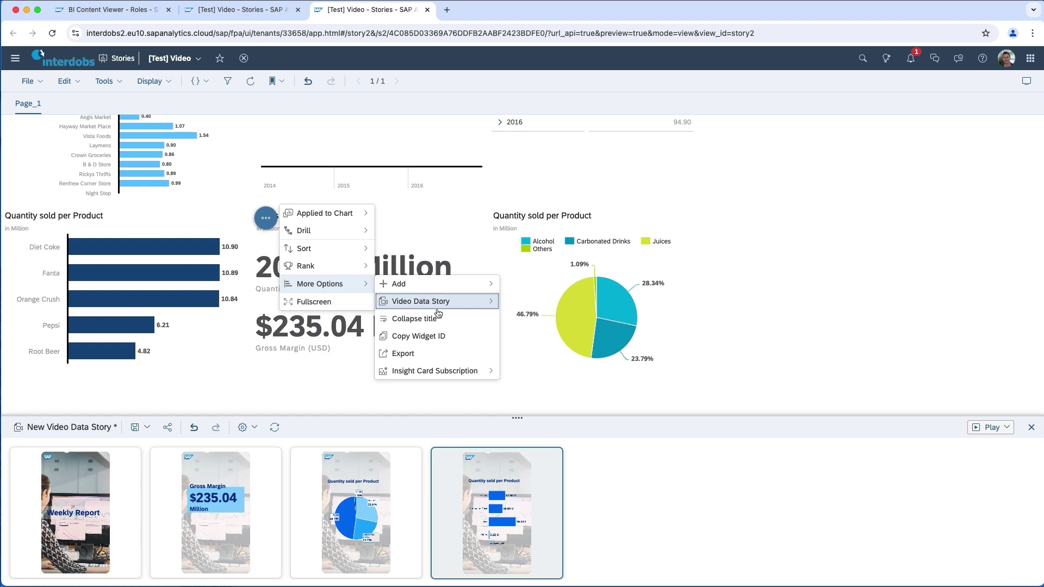
mouse_move(457, 301)
click(522, 300)
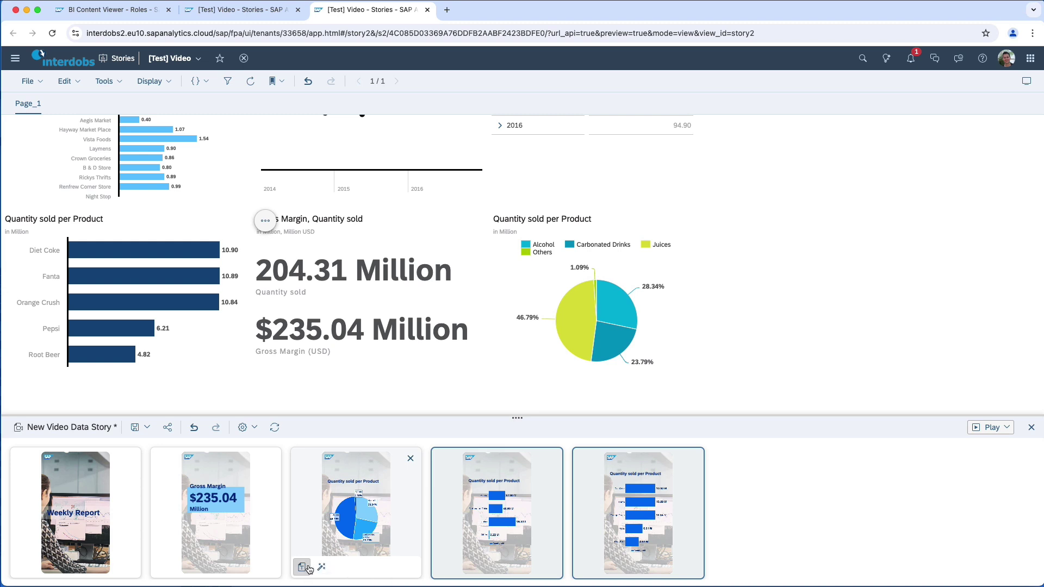
Give the pie chart scene the description 'It's looking good'
click(305, 568)
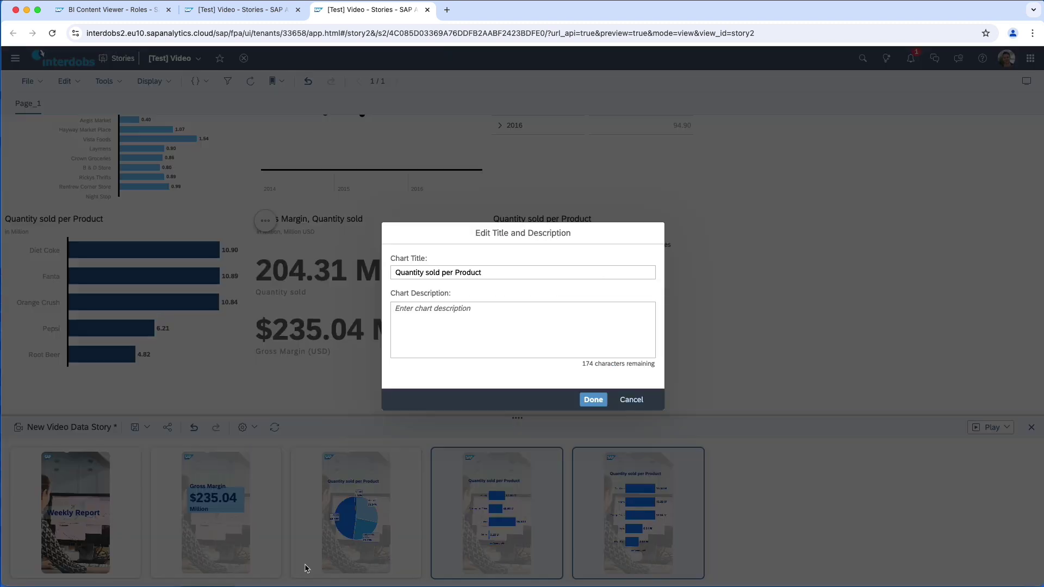
click(433, 310)
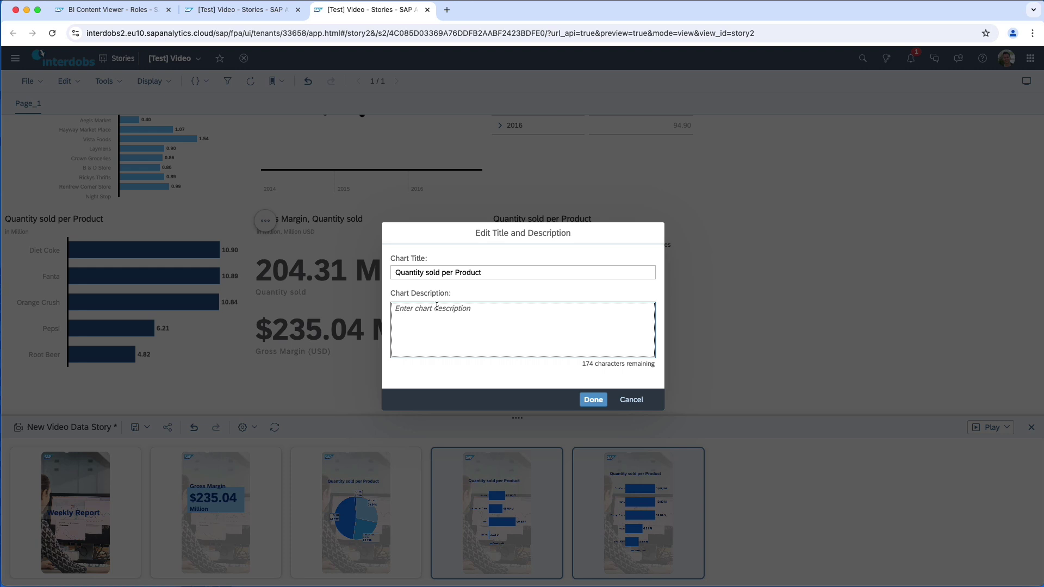
text(It's looking good)
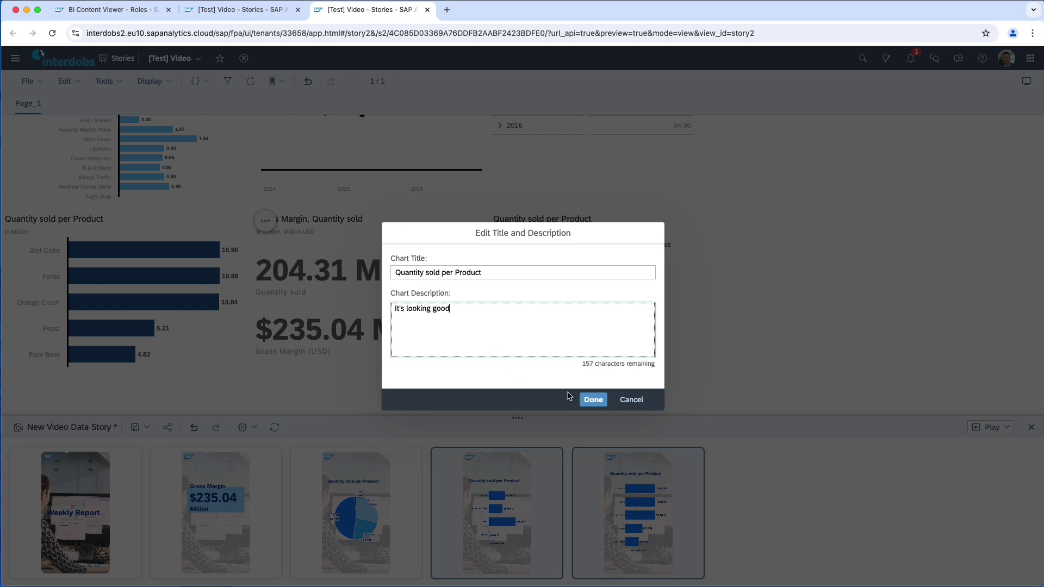
click(593, 400)
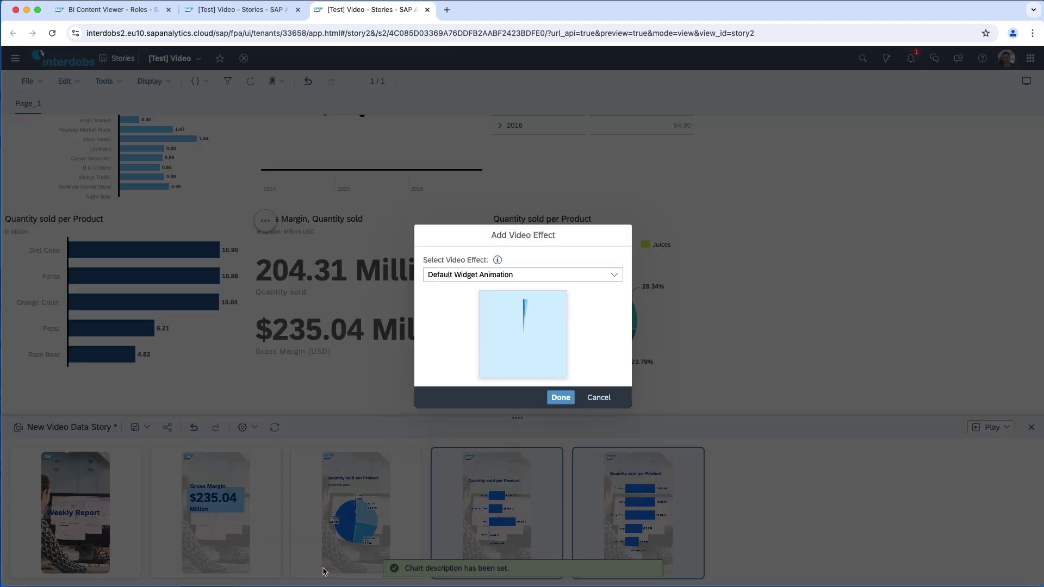
Keep Default Widget Animation as the effect for the pie and fourth scenes
click(322, 569)
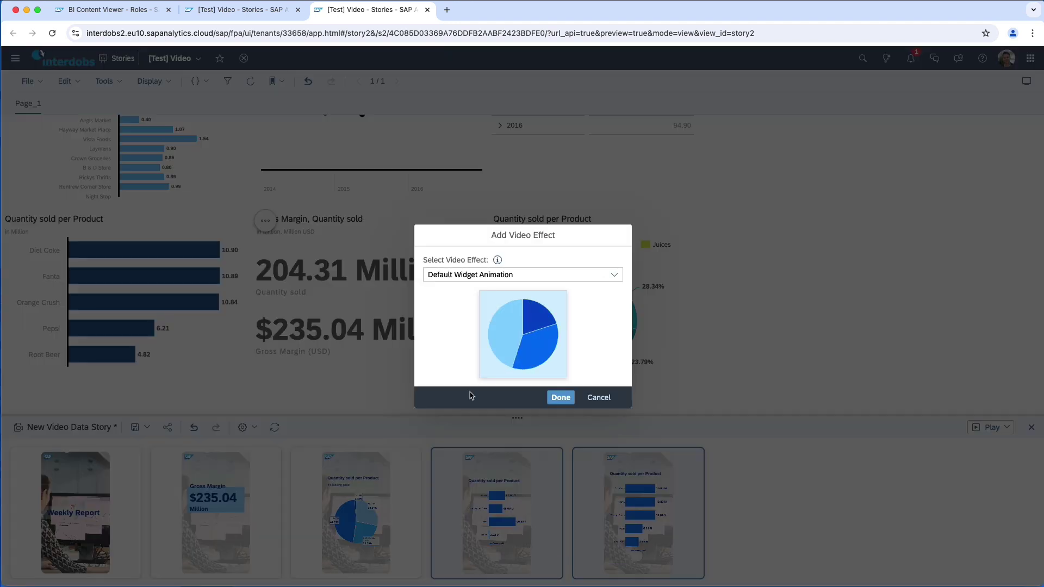
click(618, 273)
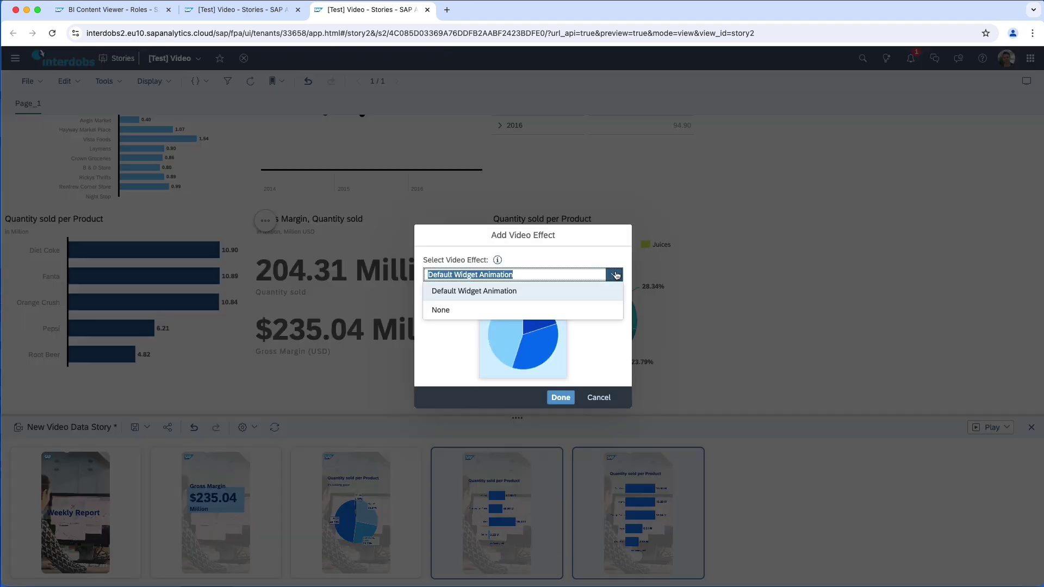
click(594, 289)
click(561, 398)
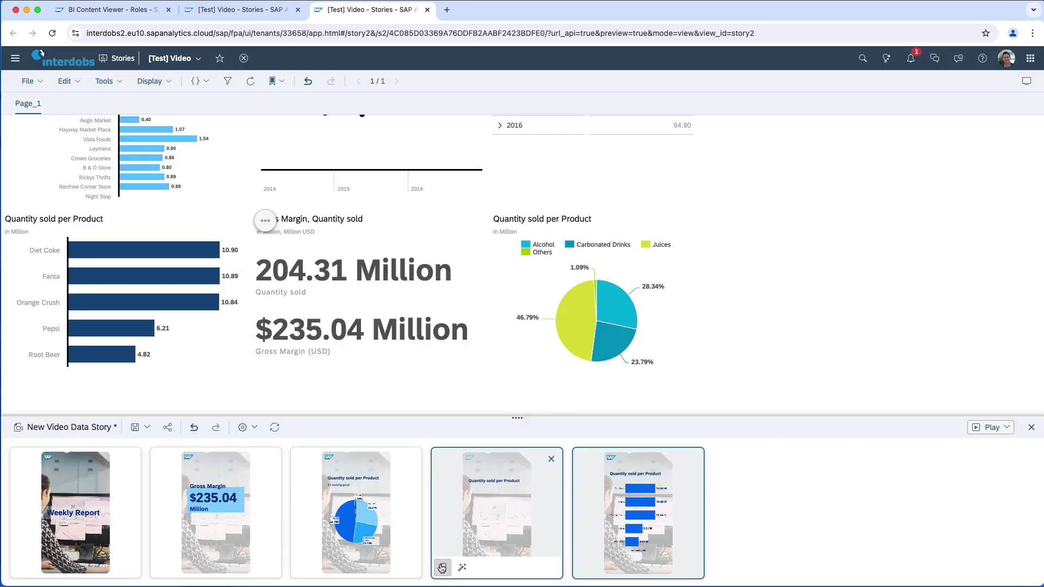
click(463, 568)
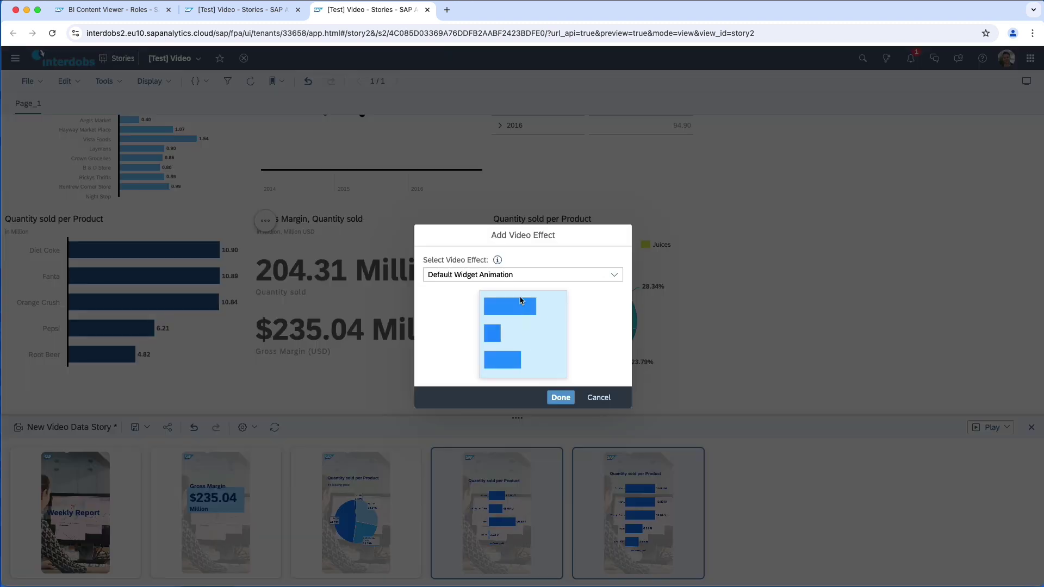
click(614, 275)
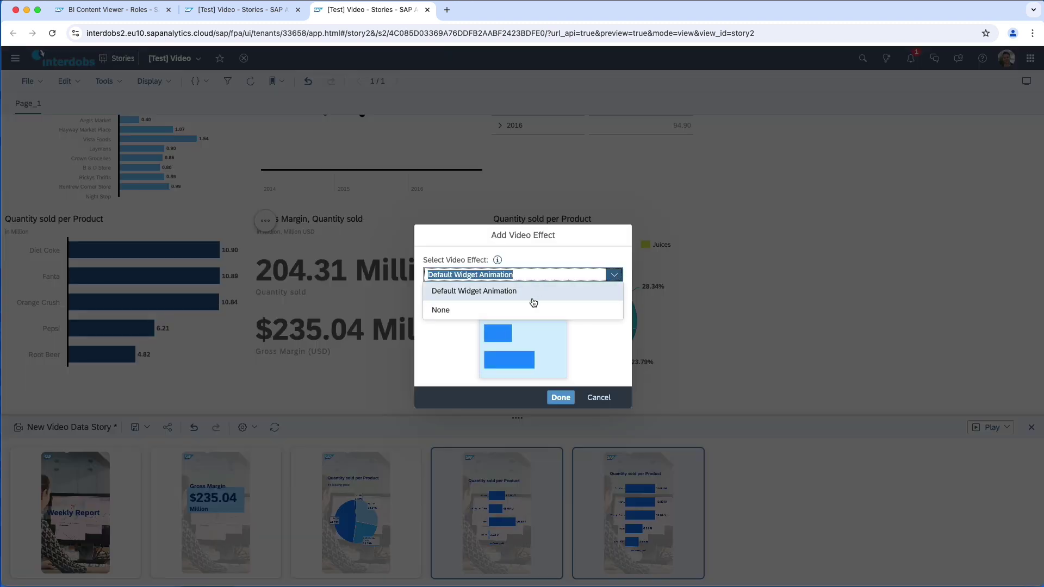
click(560, 260)
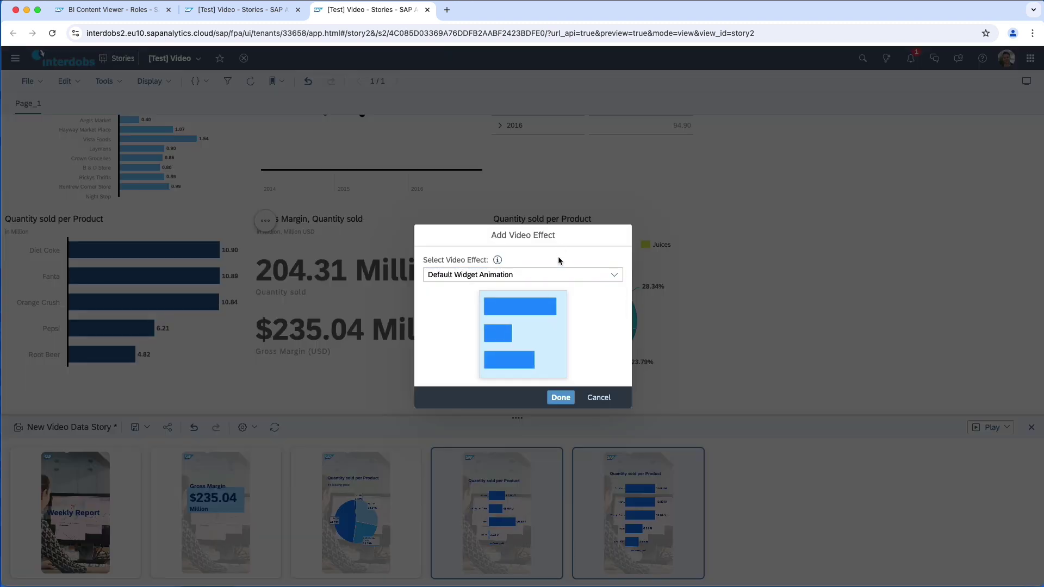
click(560, 398)
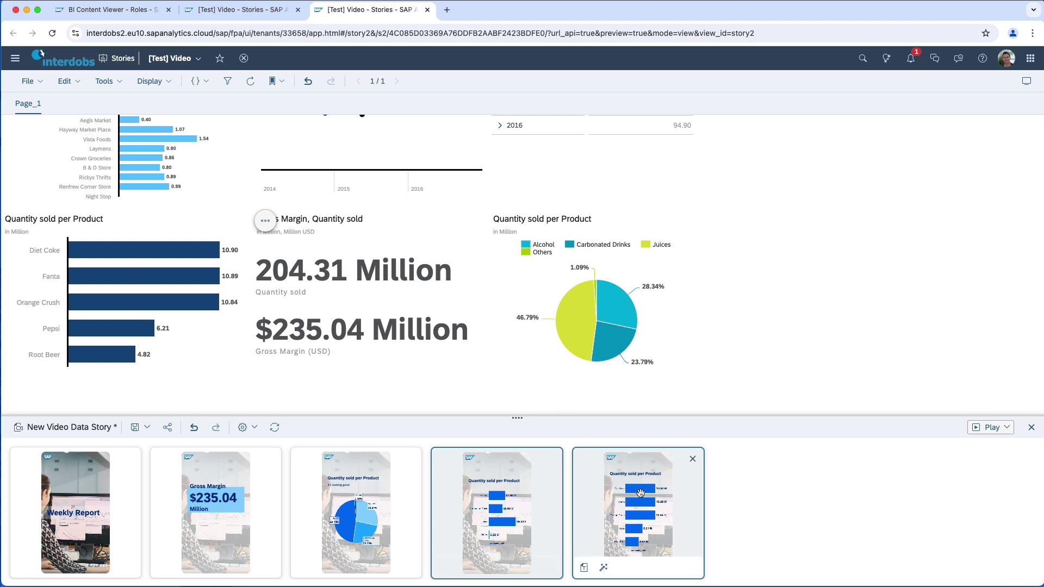
Apply the Smart Transition effect to the last bar-chart scene
mouse_move(507, 468)
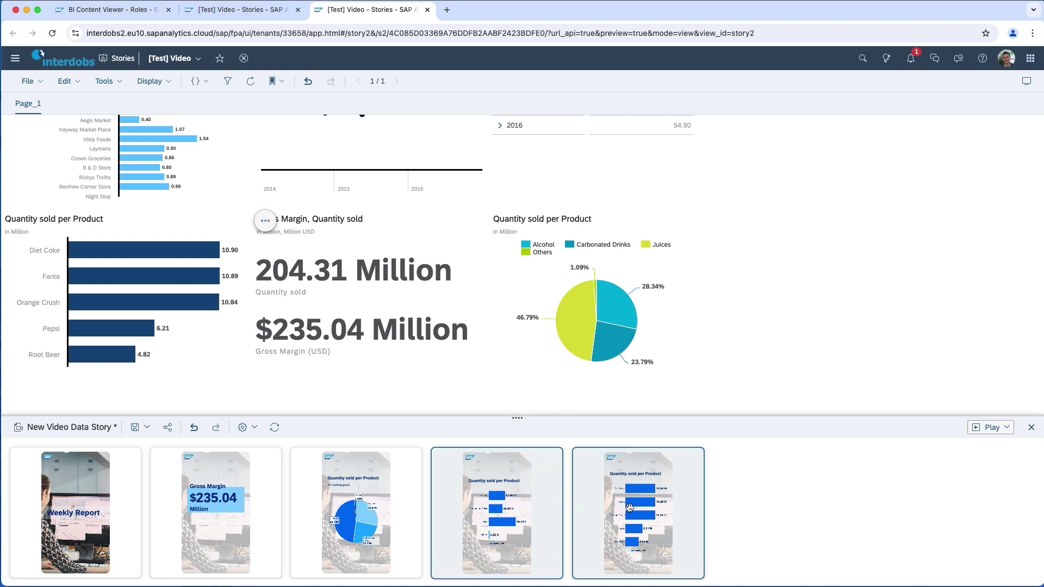
mouse_move(627, 481)
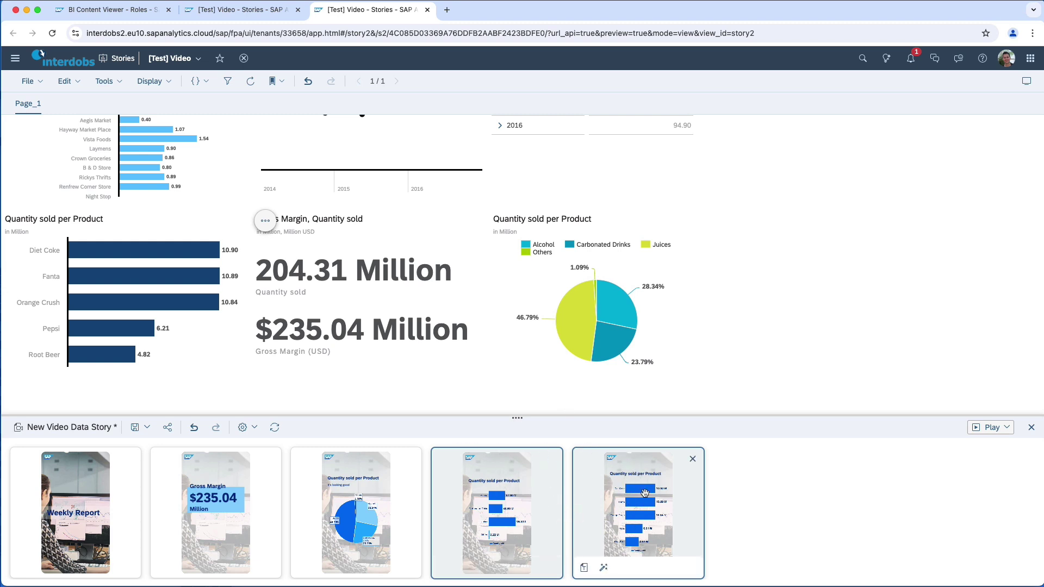
drag(684, 493, 630, 546)
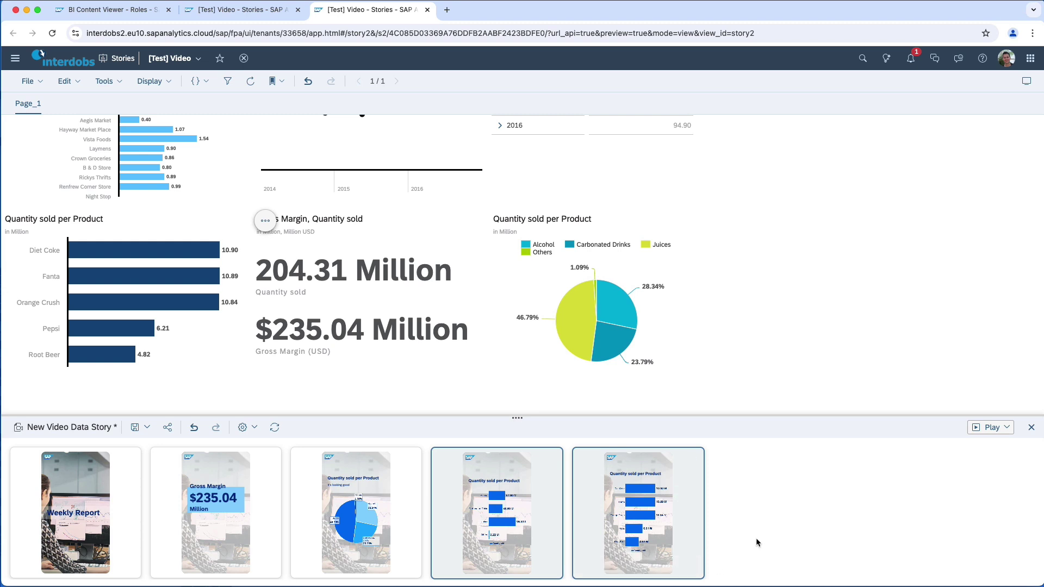
click(601, 566)
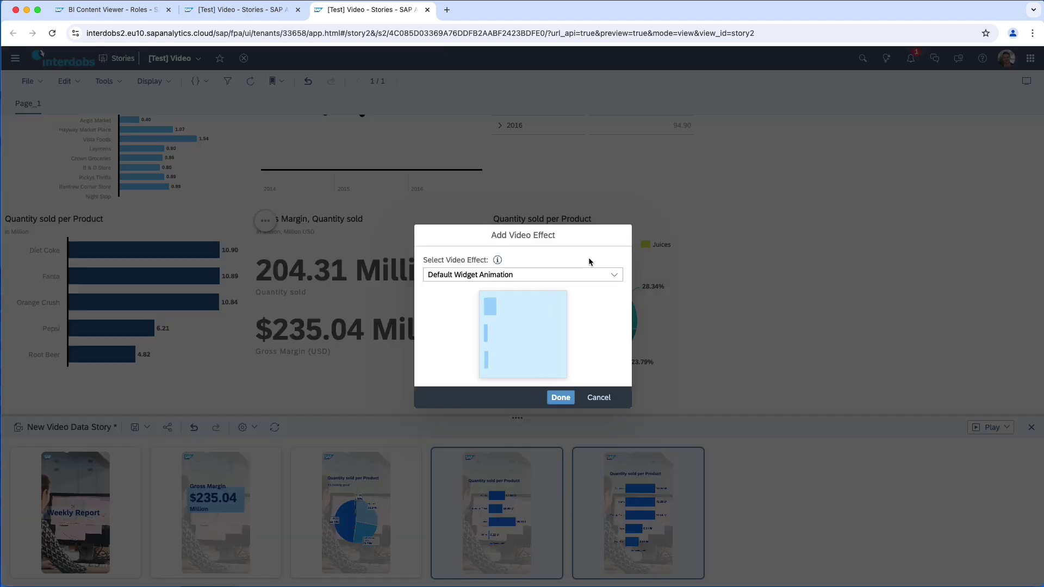
click(613, 275)
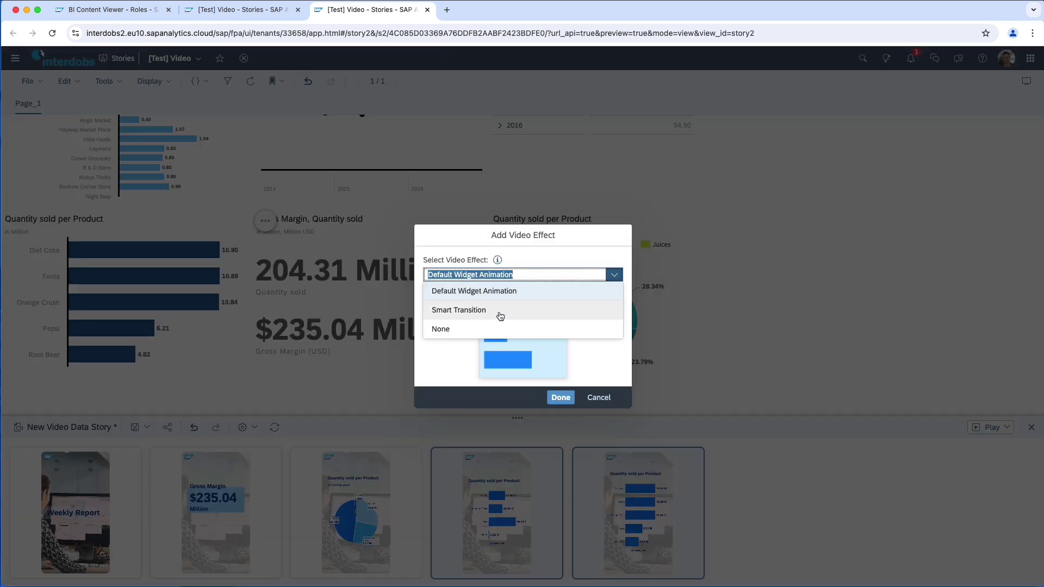
click(500, 313)
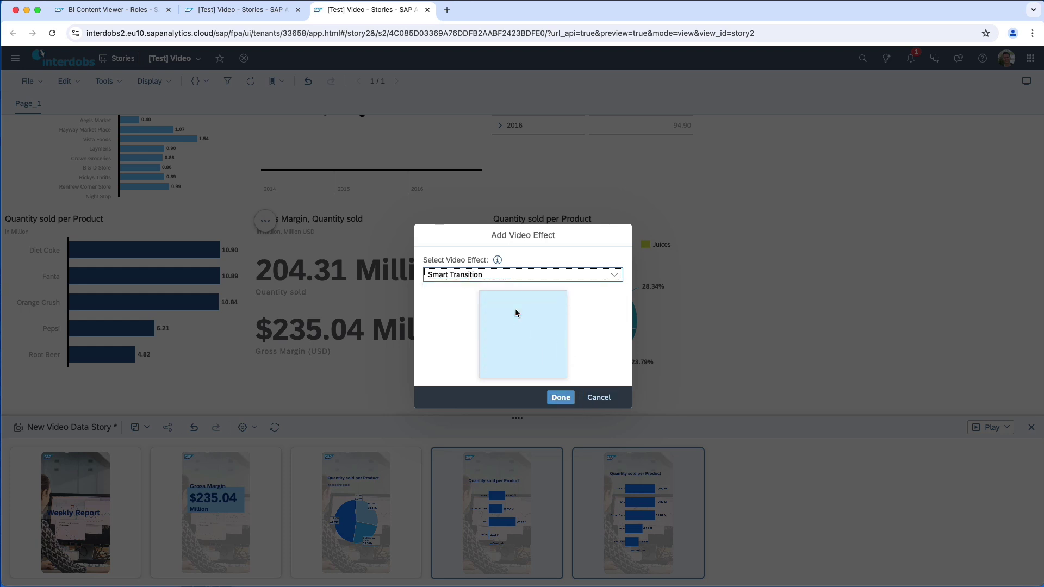
click(561, 397)
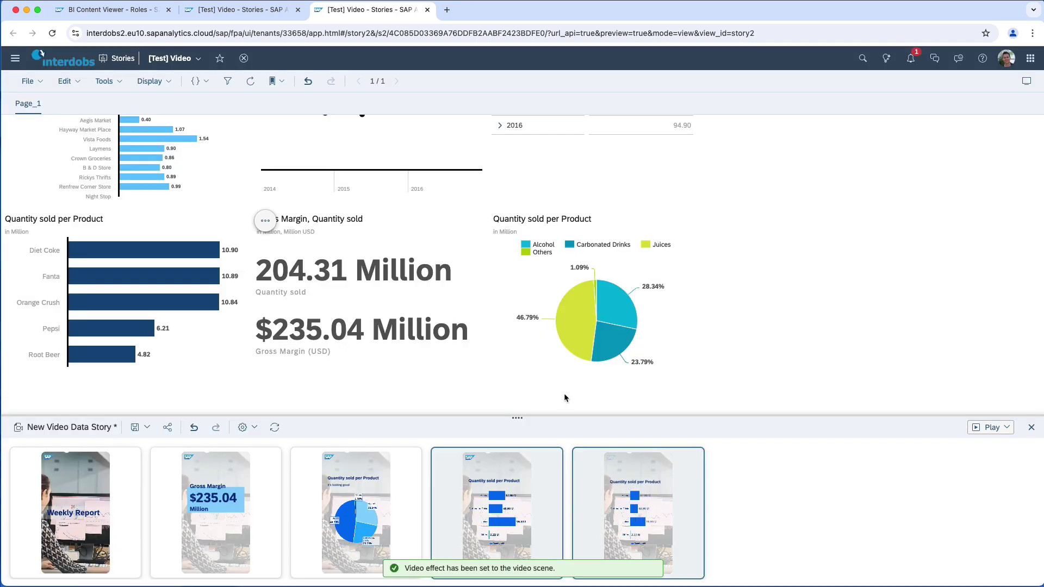
Save the video data story and unmute its present-mode playback
key(ctrl+s)
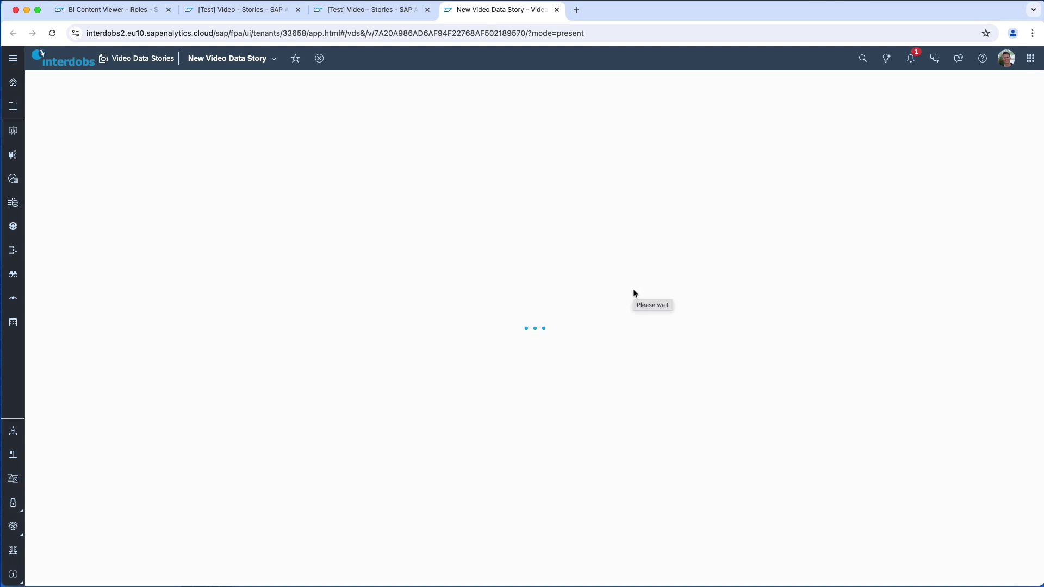
click(636, 113)
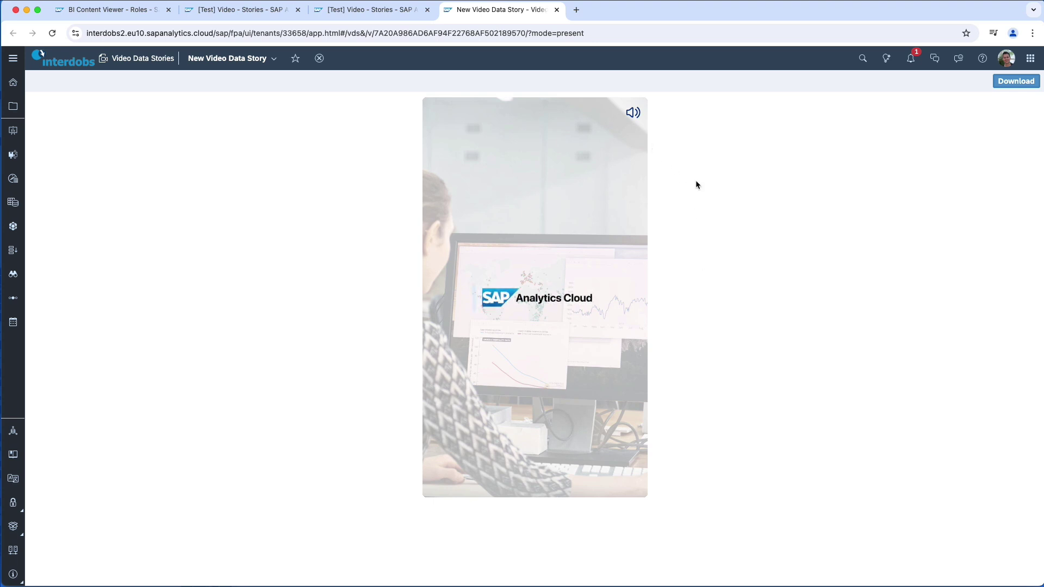
Export and download New Video Data Story.webm, then open it in the browser
click(1016, 82)
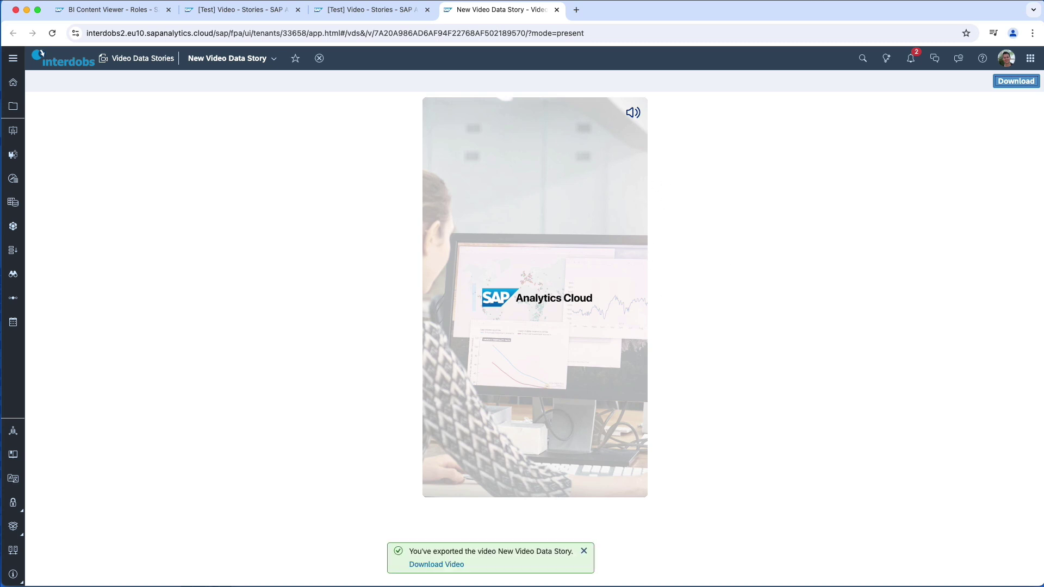
click(447, 565)
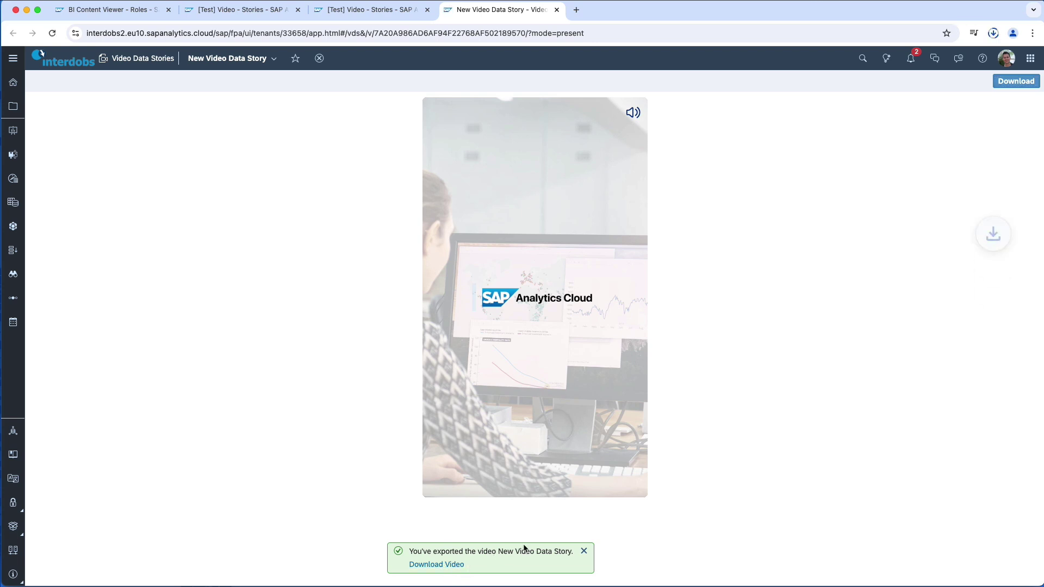
click(909, 60)
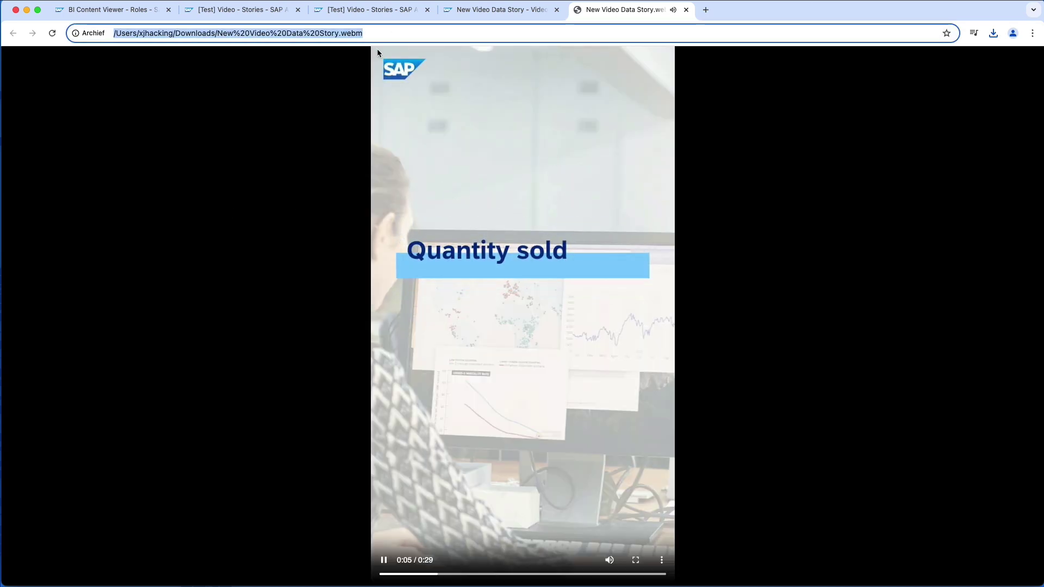
Inspect the downloaded .webm file path, then return to the [Test] Video story editor
click(356, 35)
drag(357, 35, 389, 60)
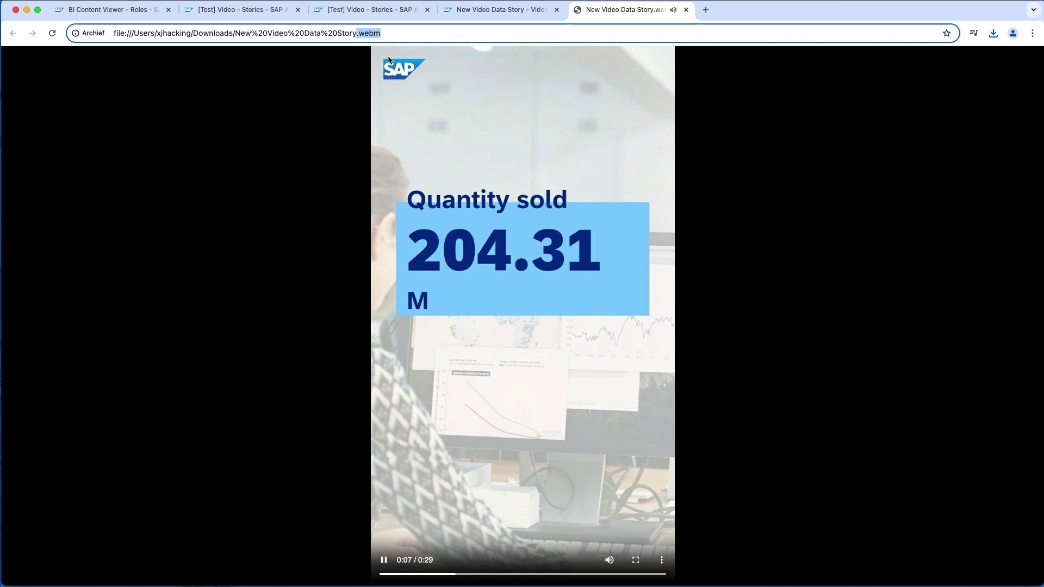
click(376, 96)
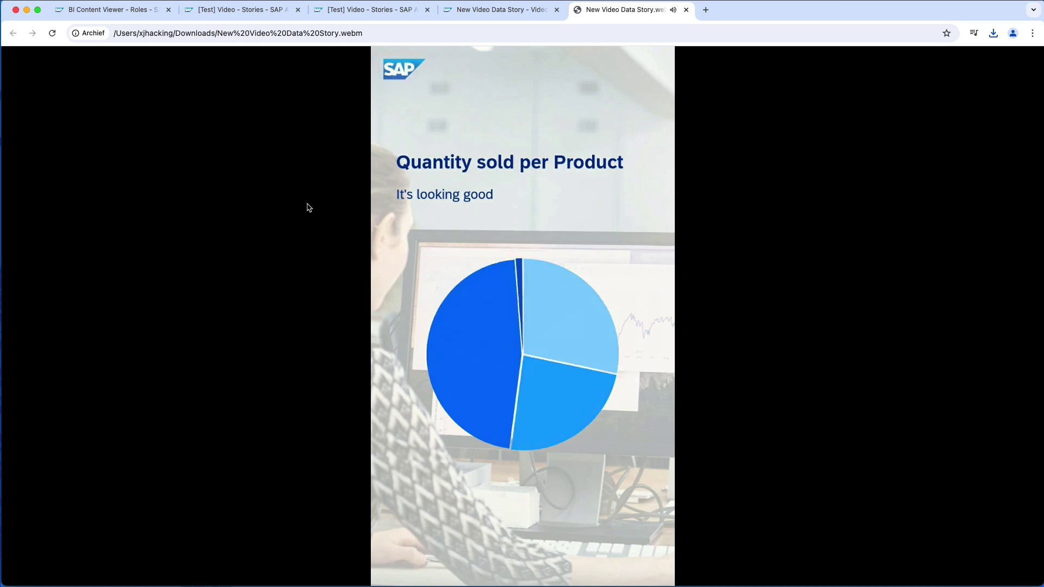
click(500, 10)
click(410, 12)
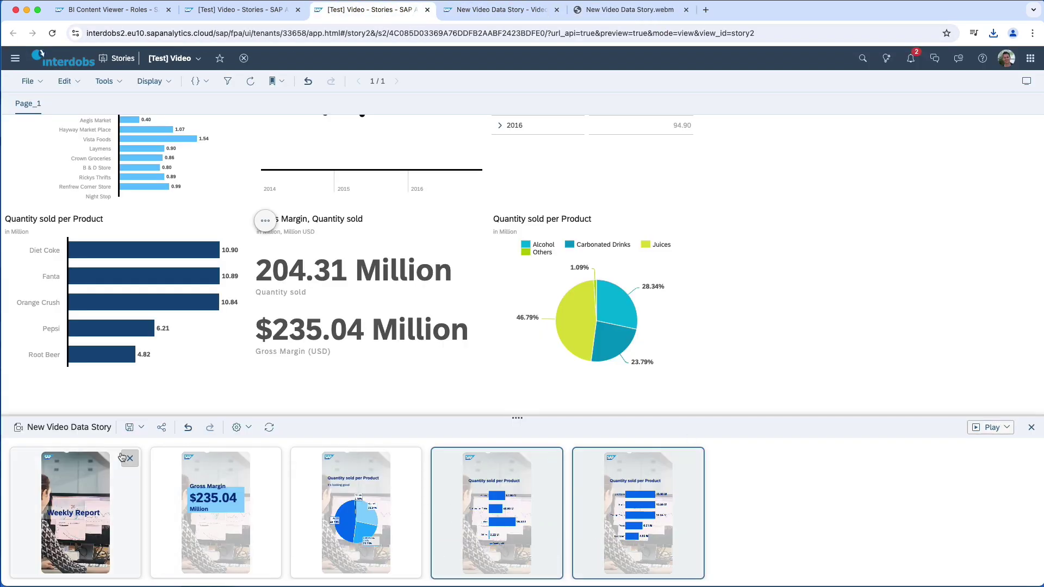
Open and close the Share Video Data Story dialog, then synchronize with the source story
click(142, 427)
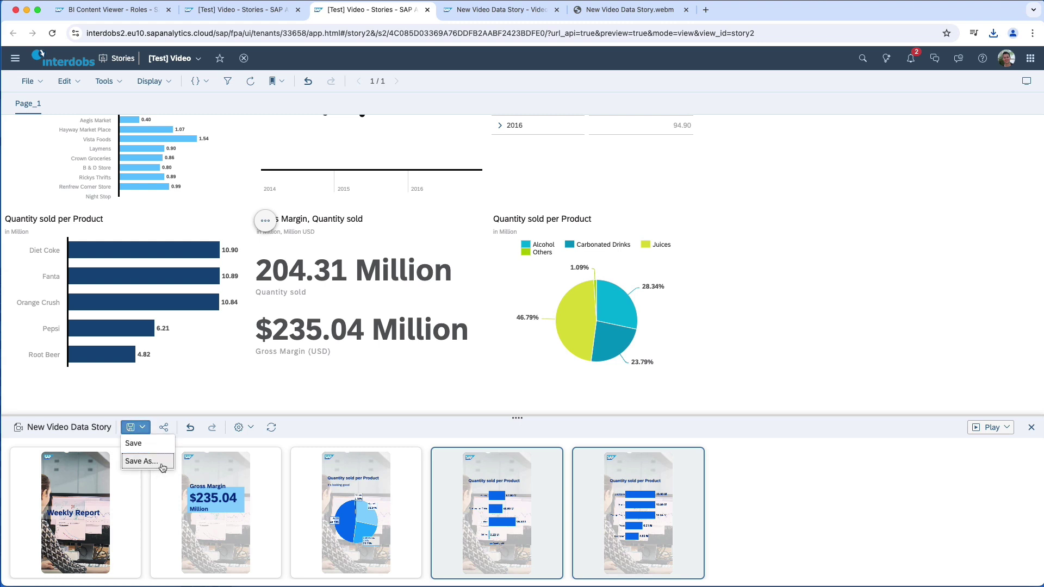
click(163, 427)
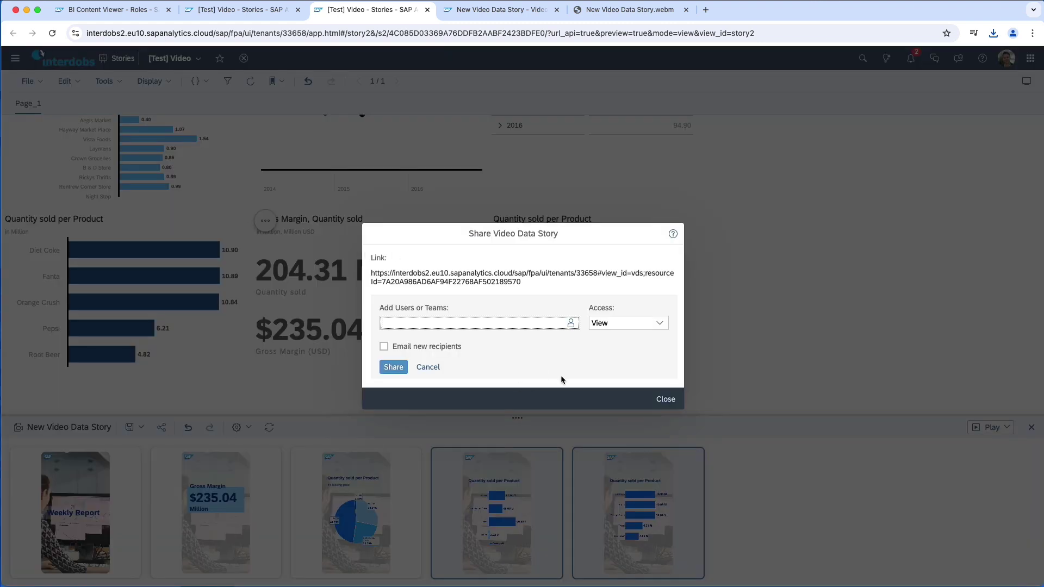
click(665, 399)
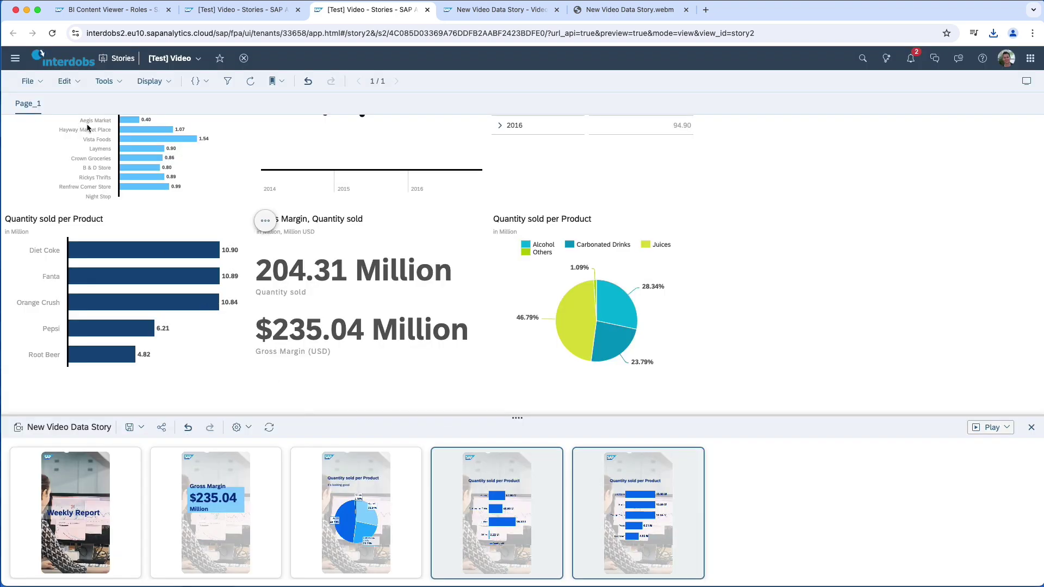
click(275, 431)
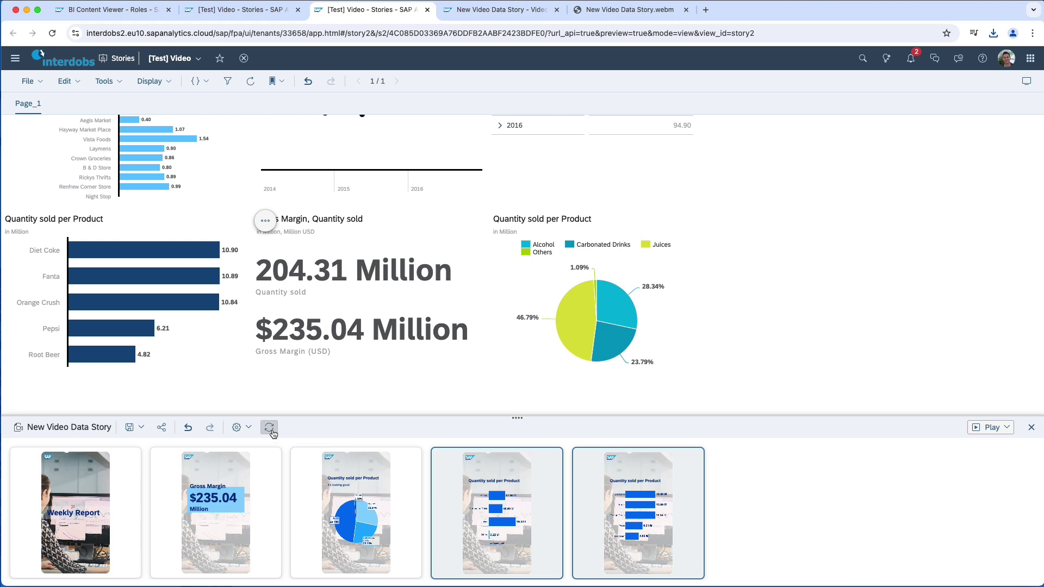